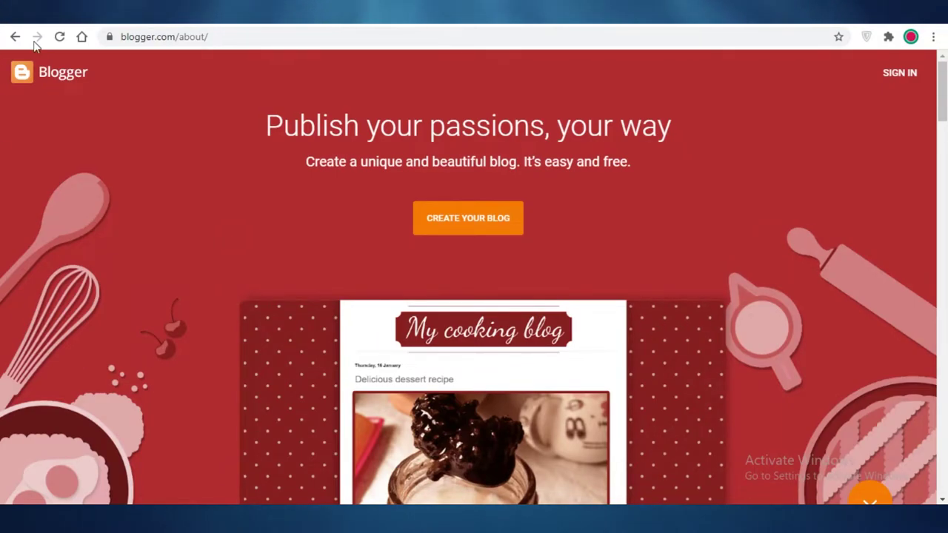
Reload the Blogger introduction page and scroll down through it
click(51, 75)
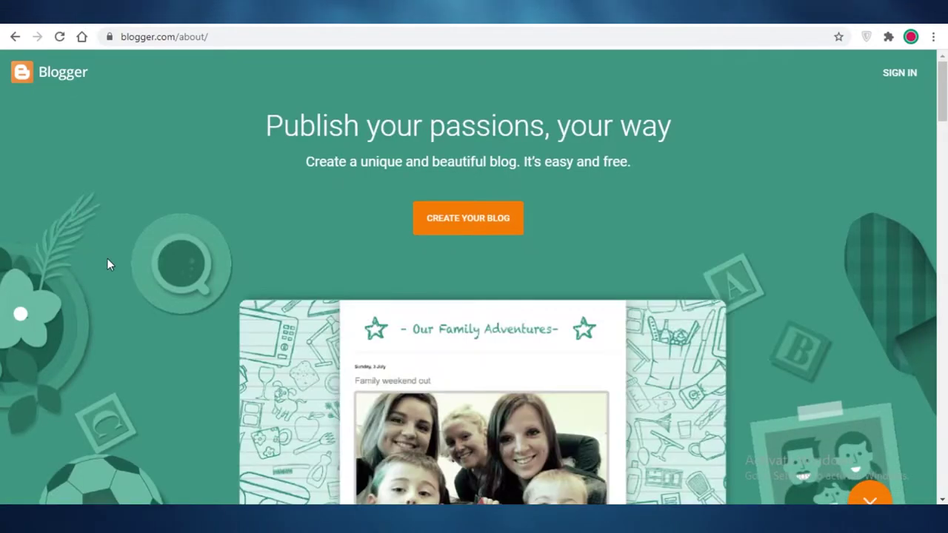
scroll(355, 236, down, 5)
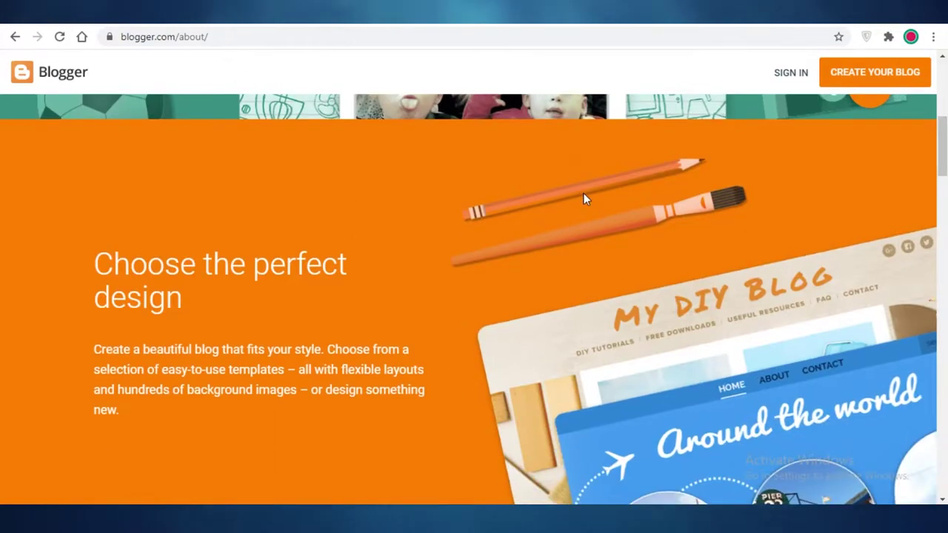
scroll(584, 197, down, 6)
scroll(612, 232, down, 8)
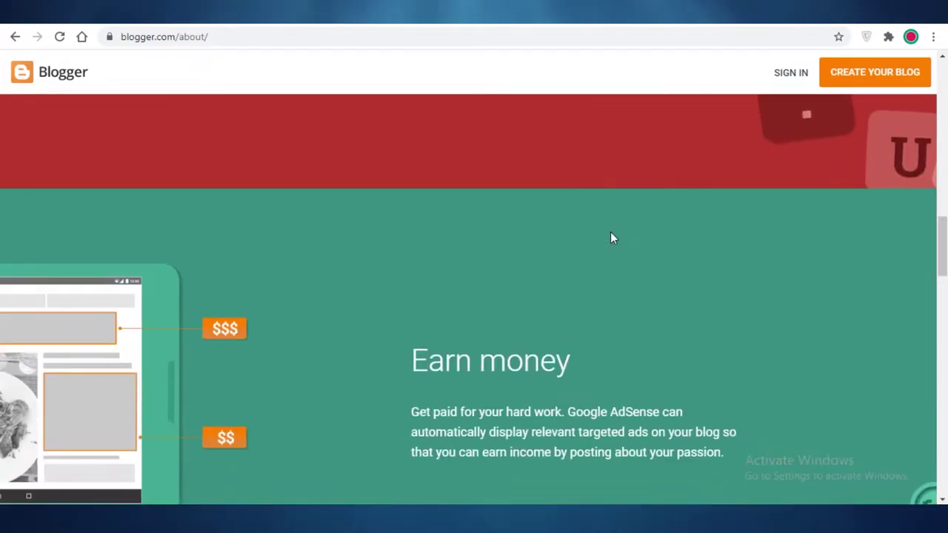
scroll(393, 193, down, 5)
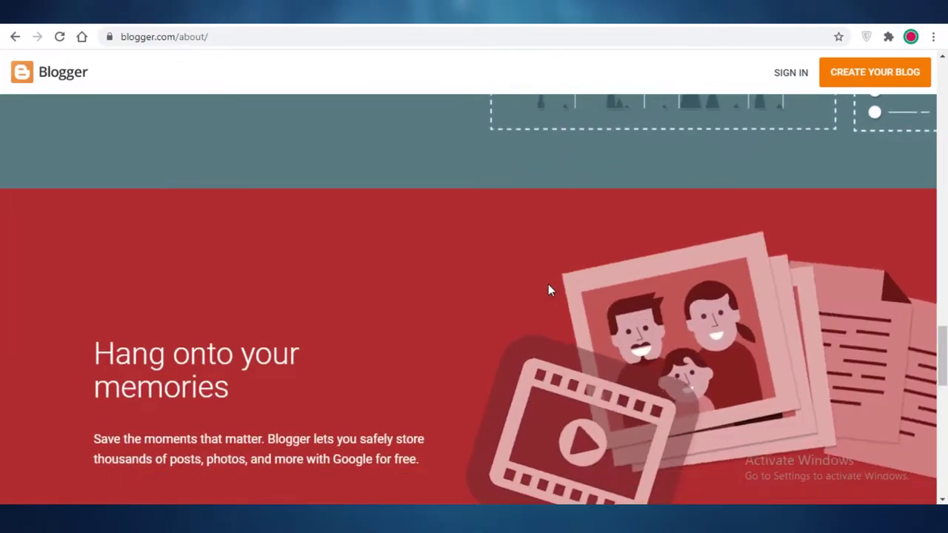
scroll(552, 363, down, 4)
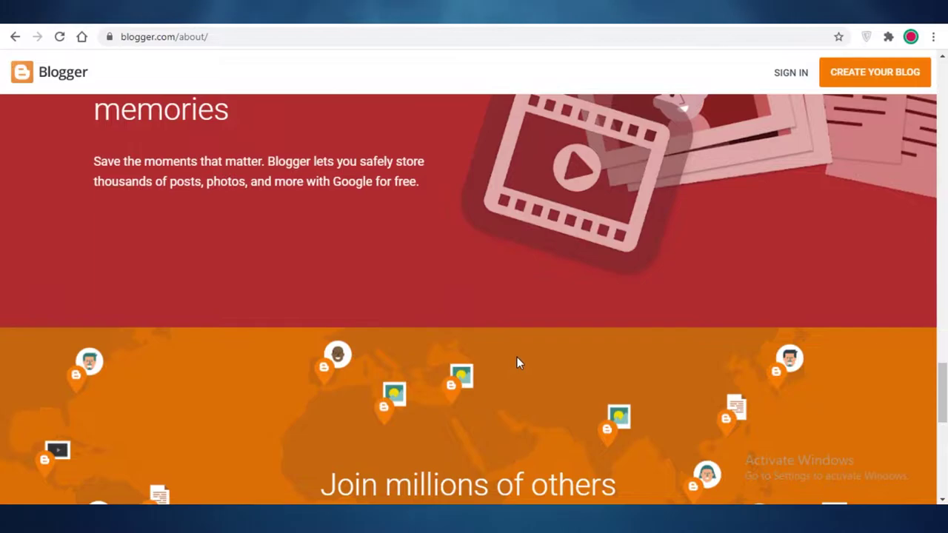
scroll(517, 358, down, 3)
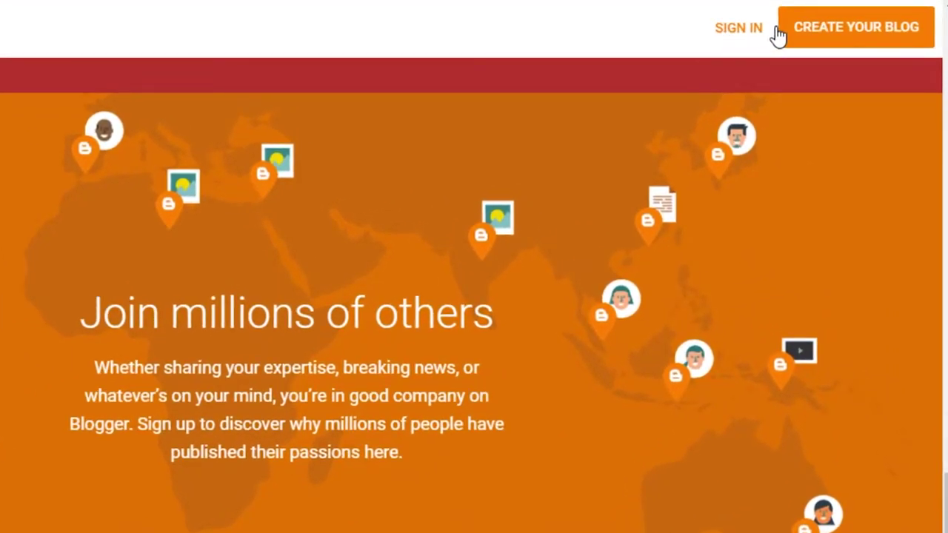
Start creating a new blog and sign in with the Google account and its password
click(861, 20)
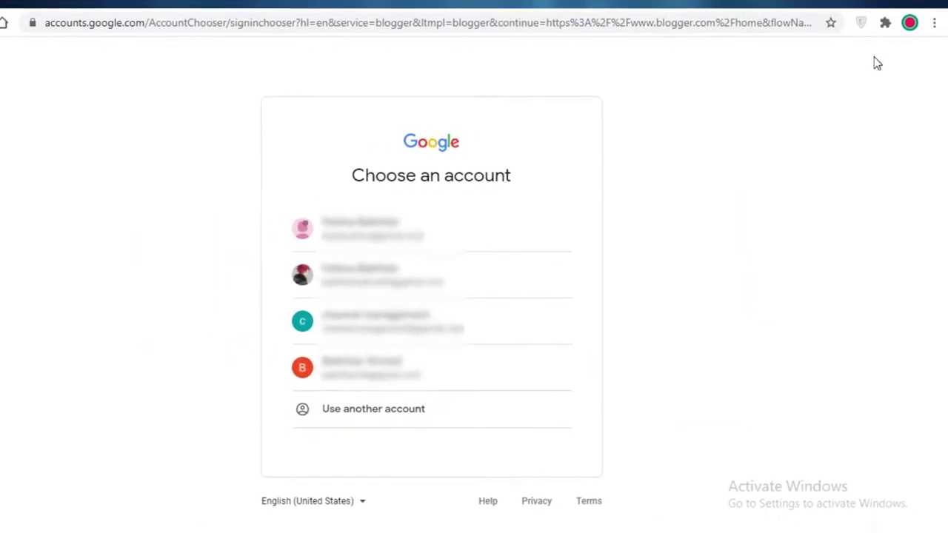
click(450, 233)
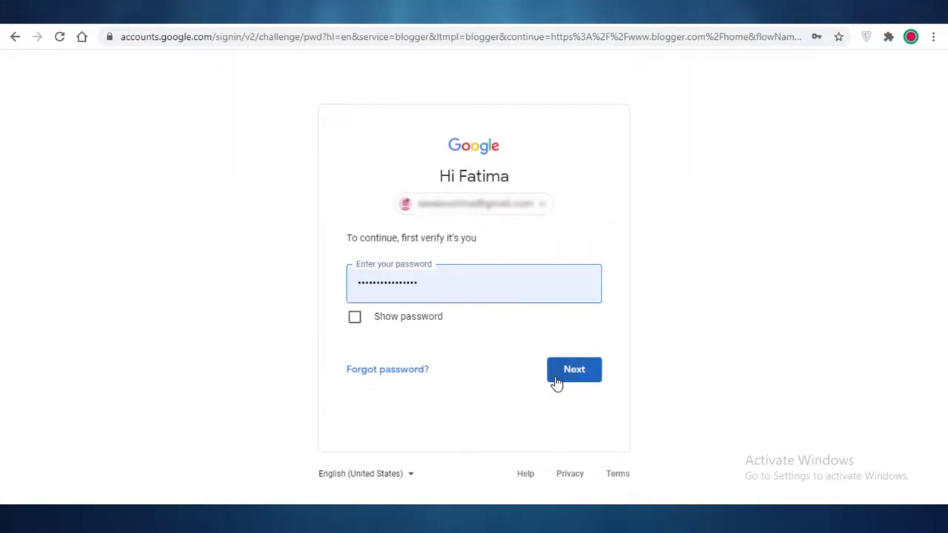
click(574, 369)
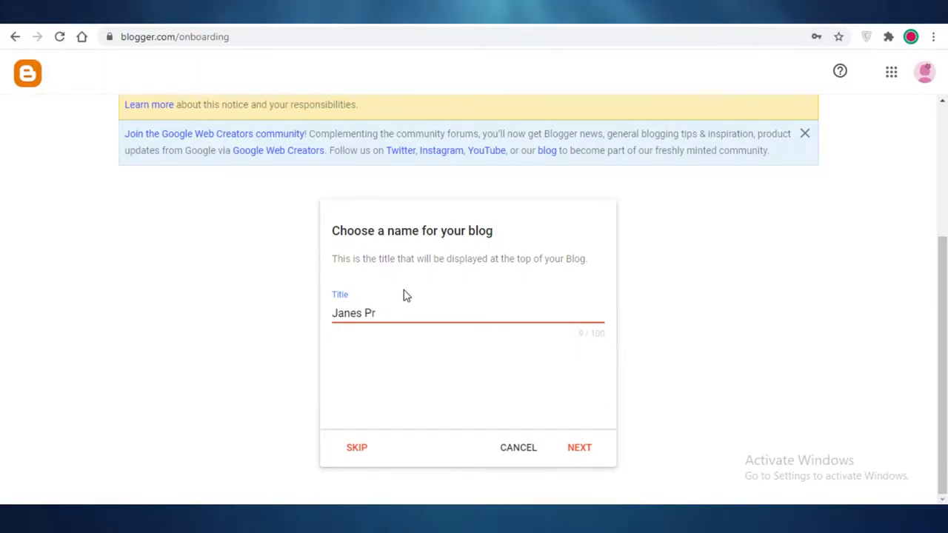
Title the blog 'Janes Portfolio' at JanesPortfolio1.blogspot.com, add a display name, and finish setup
key(Return)
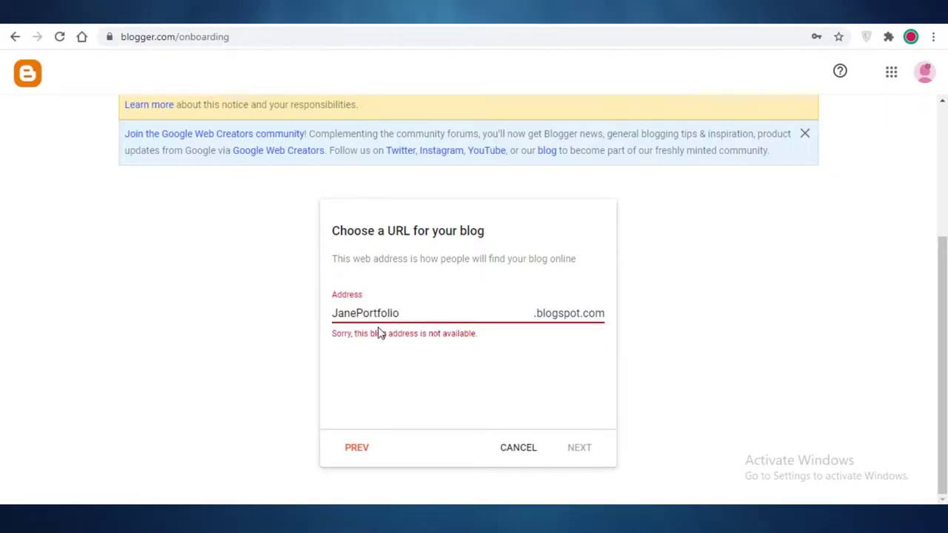
text(s)
click(426, 314)
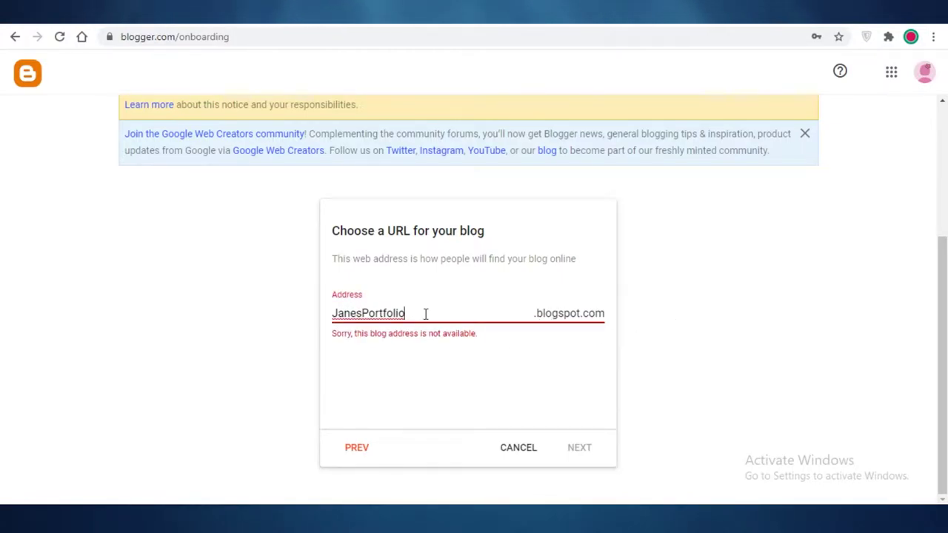
key(BackSpace)
key(BackSpace)
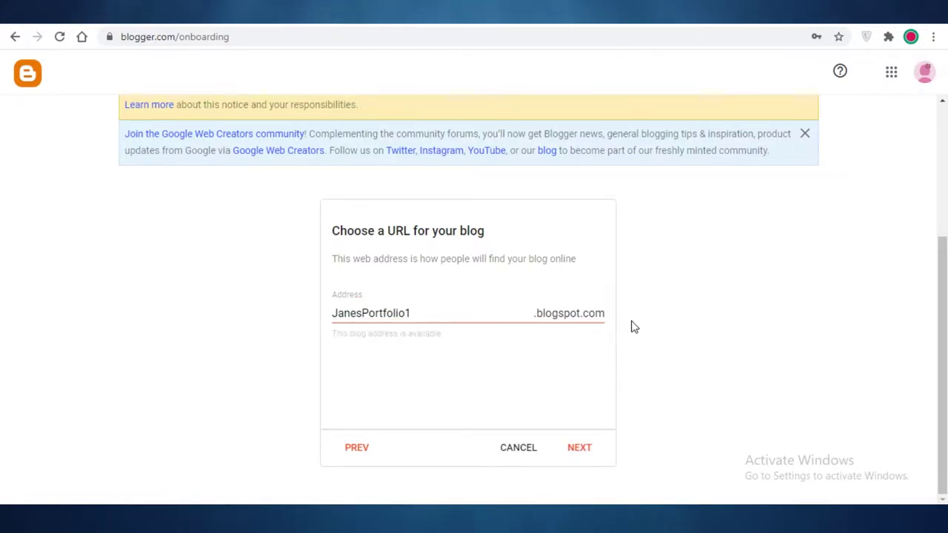
click(576, 448)
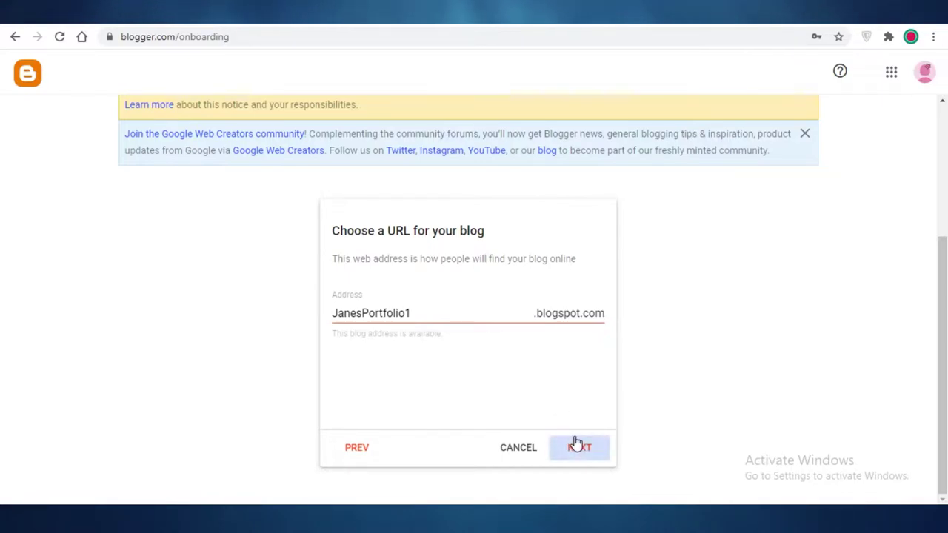
click(383, 316)
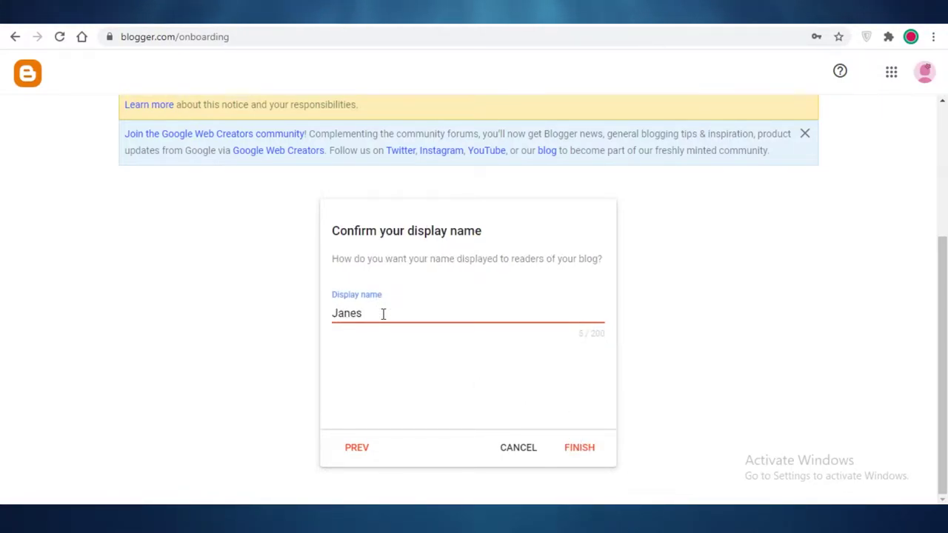
click(580, 447)
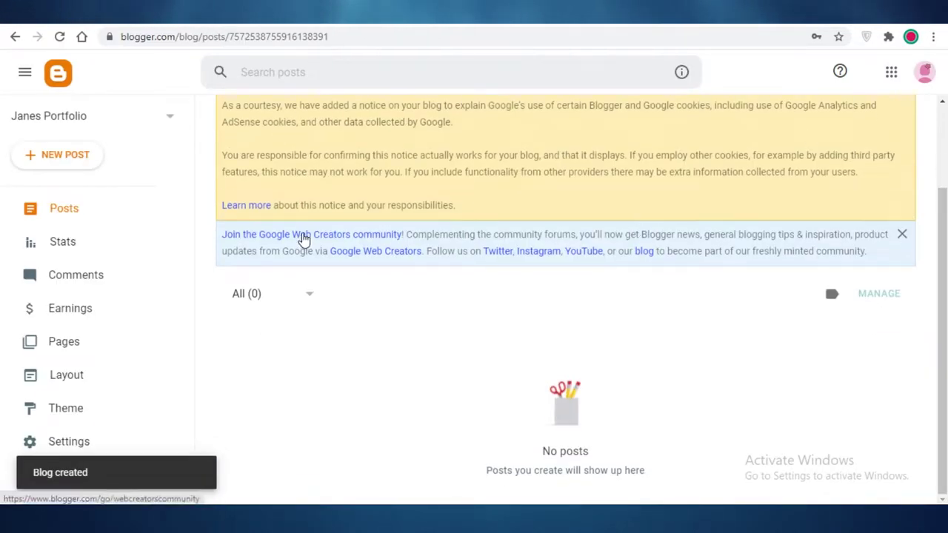
Dismiss the Google Web Creators notice and the EU cookie notice
scroll(905, 254, up, 2)
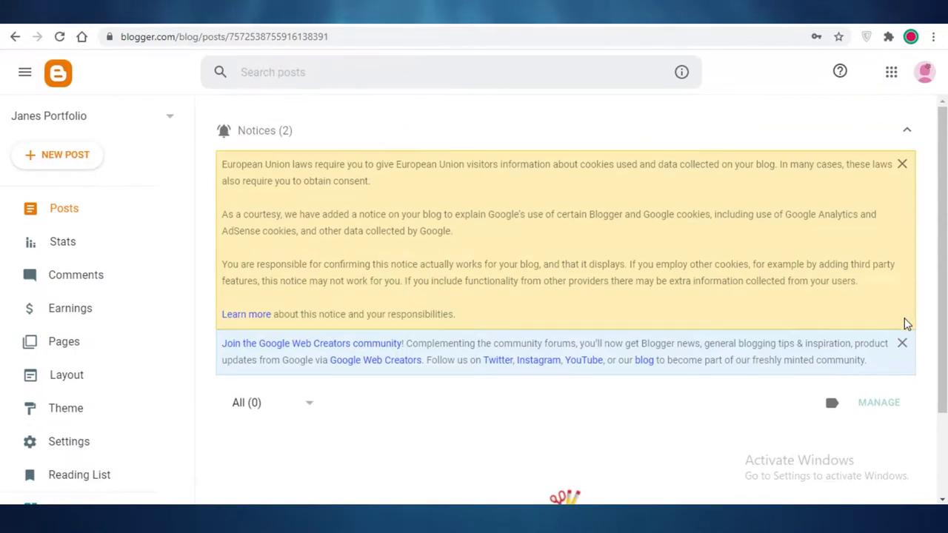
click(905, 343)
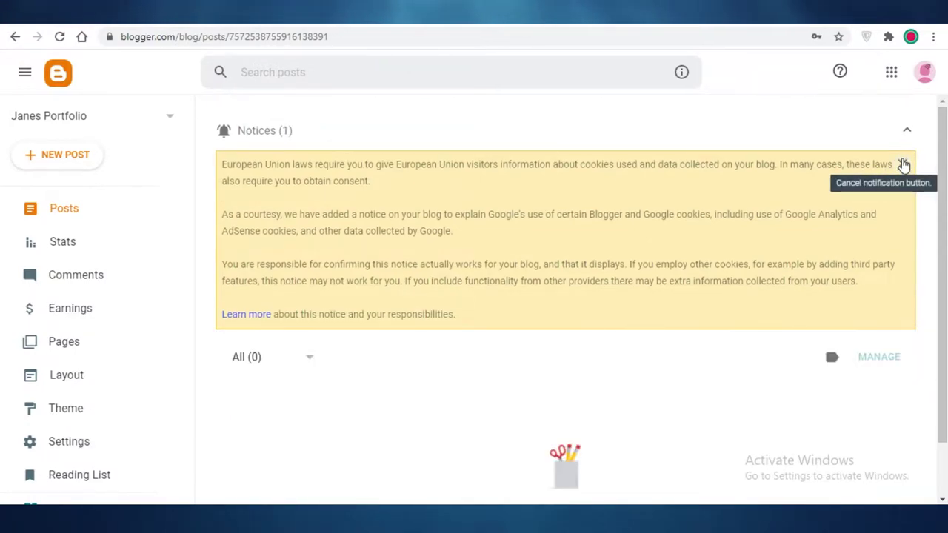
click(904, 165)
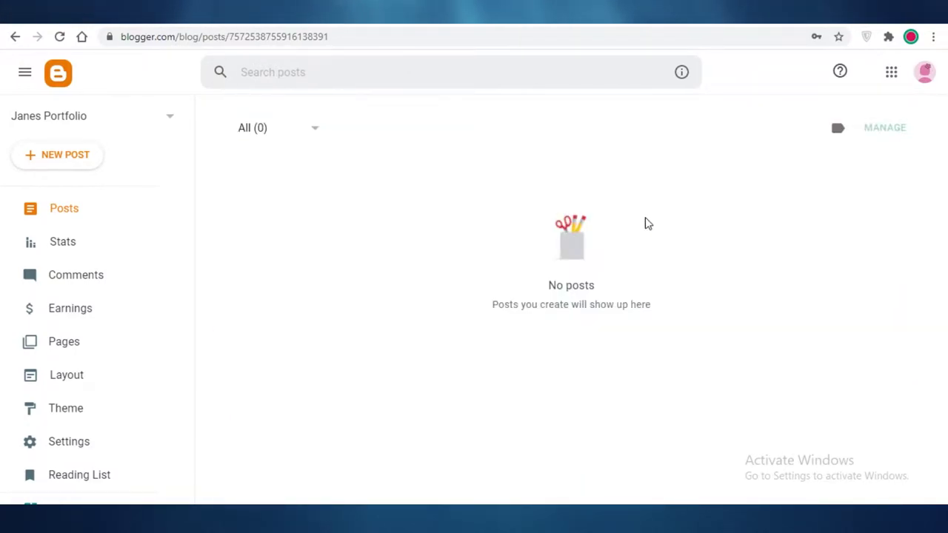
Browse the dashboard and open then close the blog selector list
scroll(38, 269, down, 3)
scroll(70, 262, up, 3)
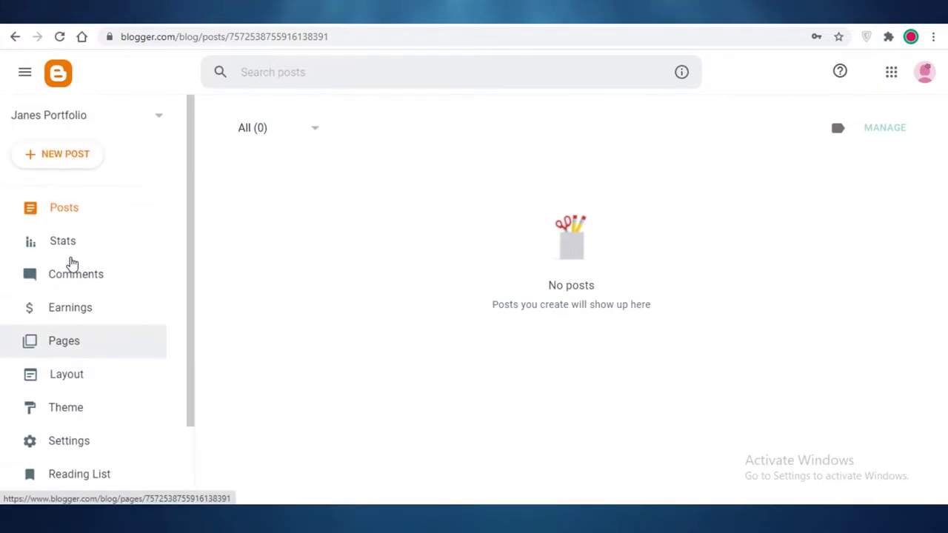
scroll(23, 79, right, 1)
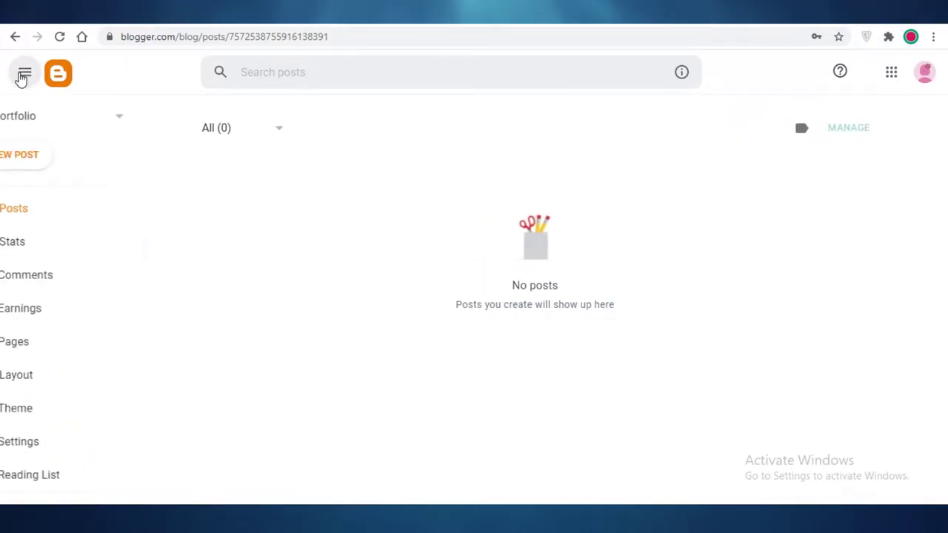
scroll(4, 164, left, 1)
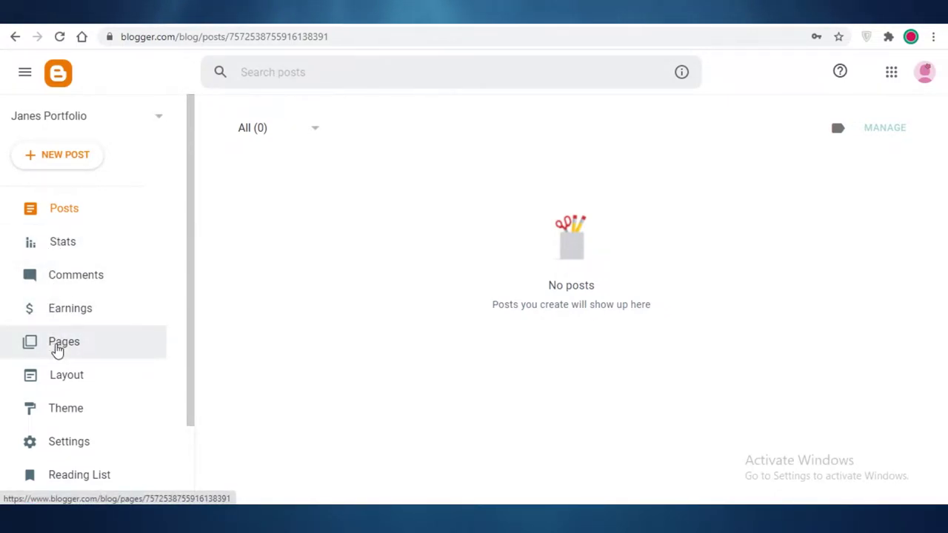
scroll(70, 244, down, 1)
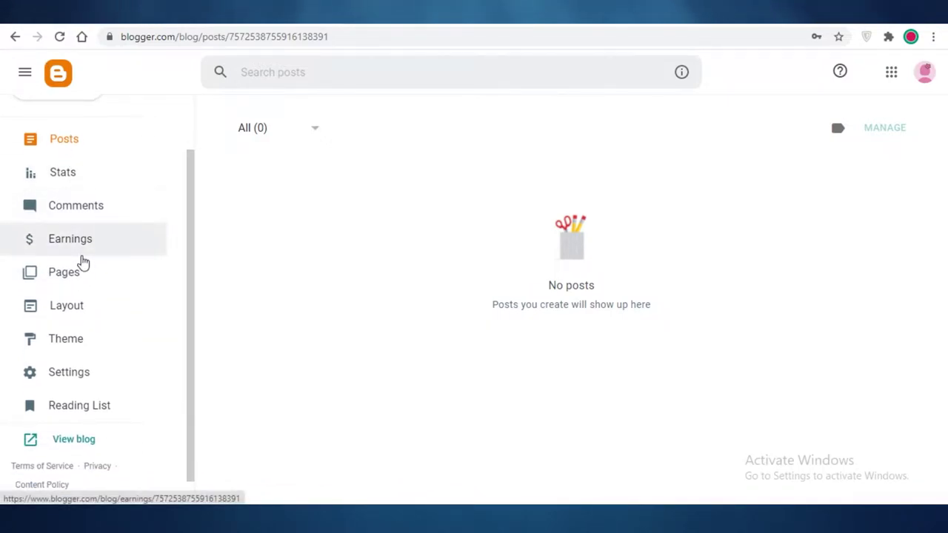
scroll(84, 266, up, 1)
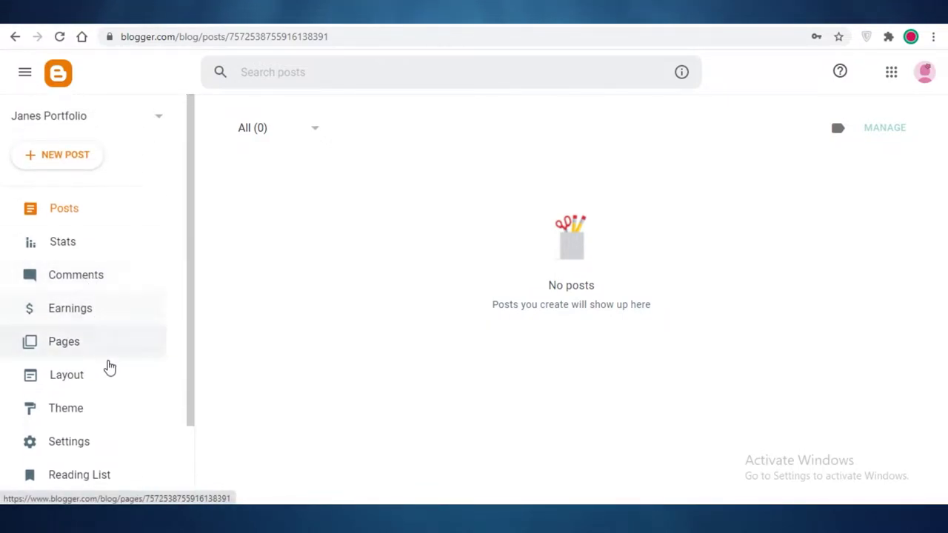
click(69, 123)
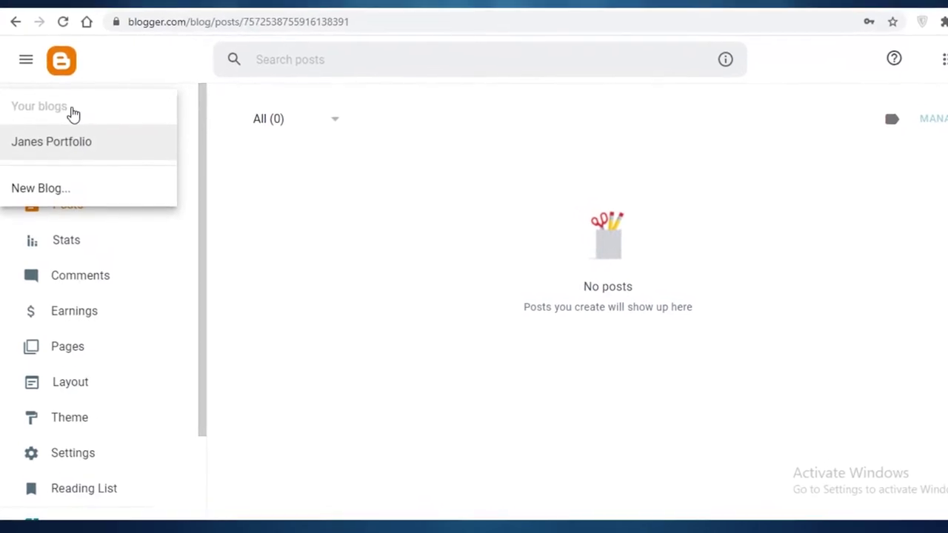
click(22, 186)
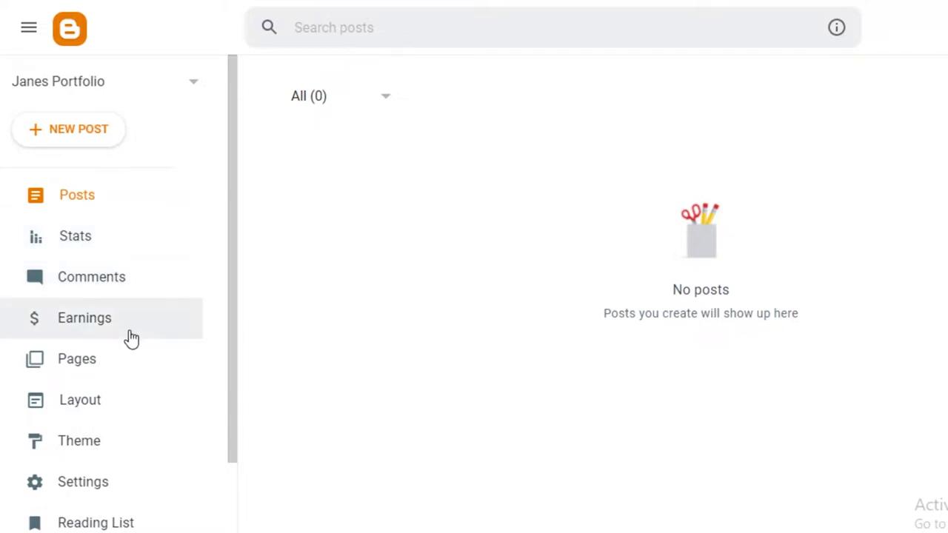
scroll(79, 392, down, 1)
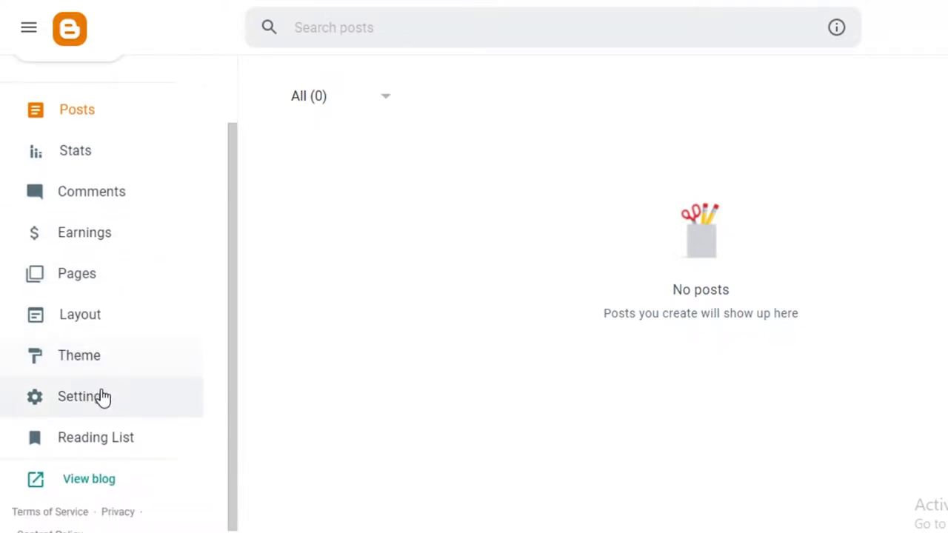
View the still-empty live Janes Portfolio blog in a new tab, then return to the dashboard
click(92, 482)
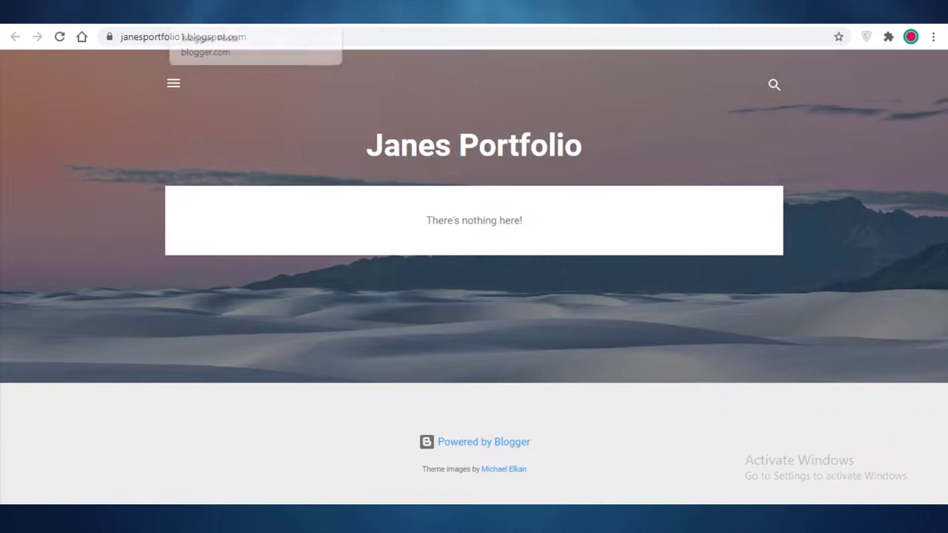
click(222, 12)
Go to the Theme page and start customizing the Contempo Light theme
click(54, 350)
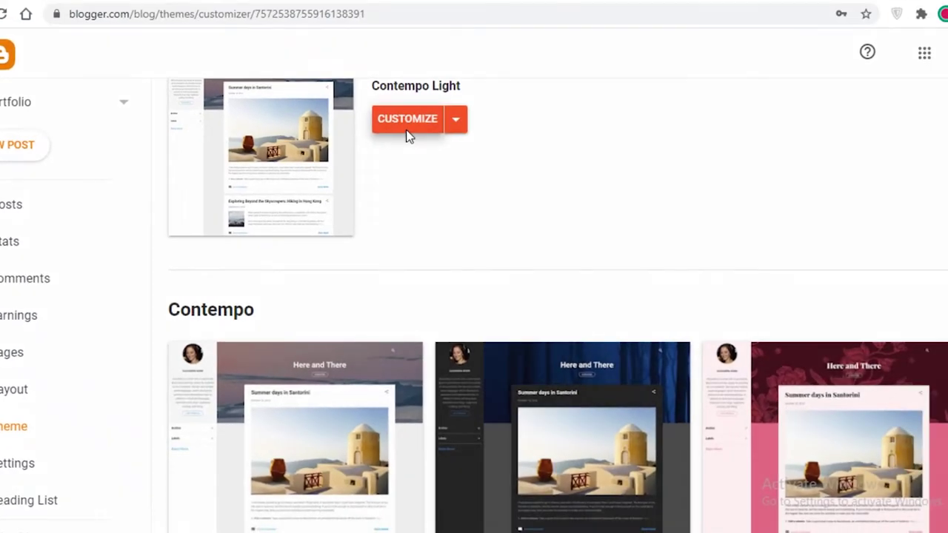
click(485, 102)
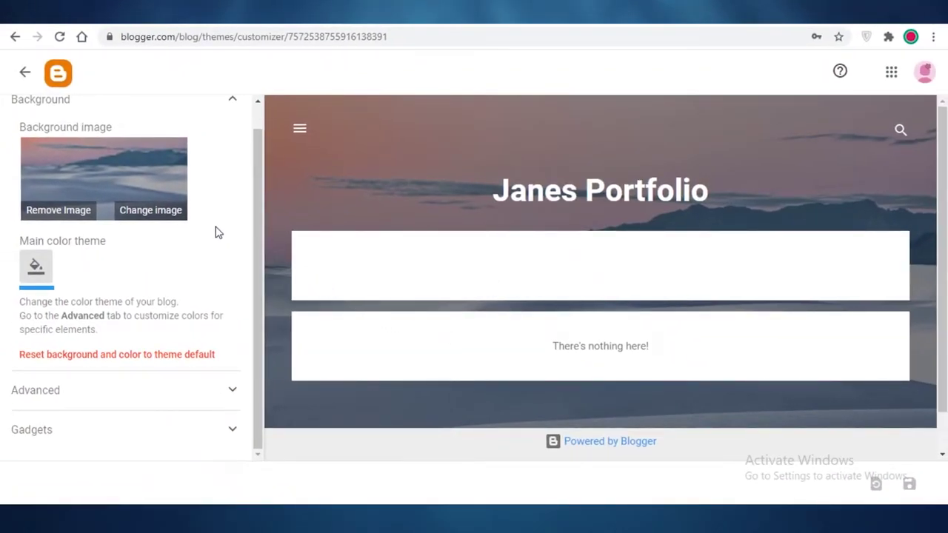
scroll(258, 217, up, 1)
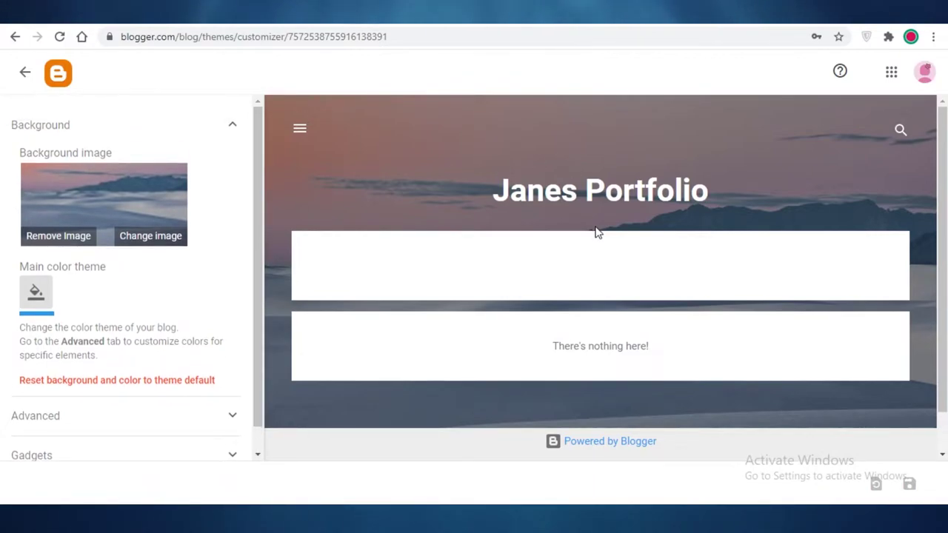
scroll(89, 146, down, 1)
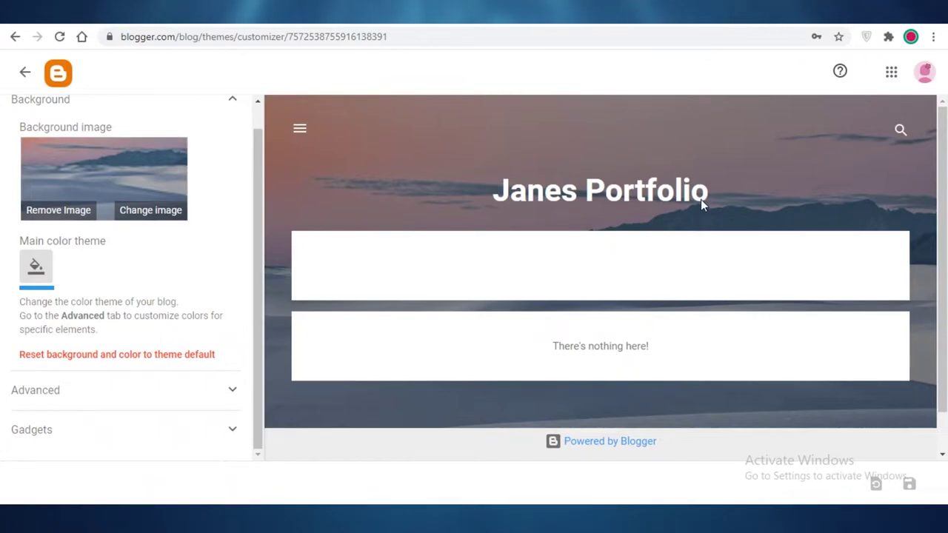
Change the main colour theme to red, then to purple
click(37, 266)
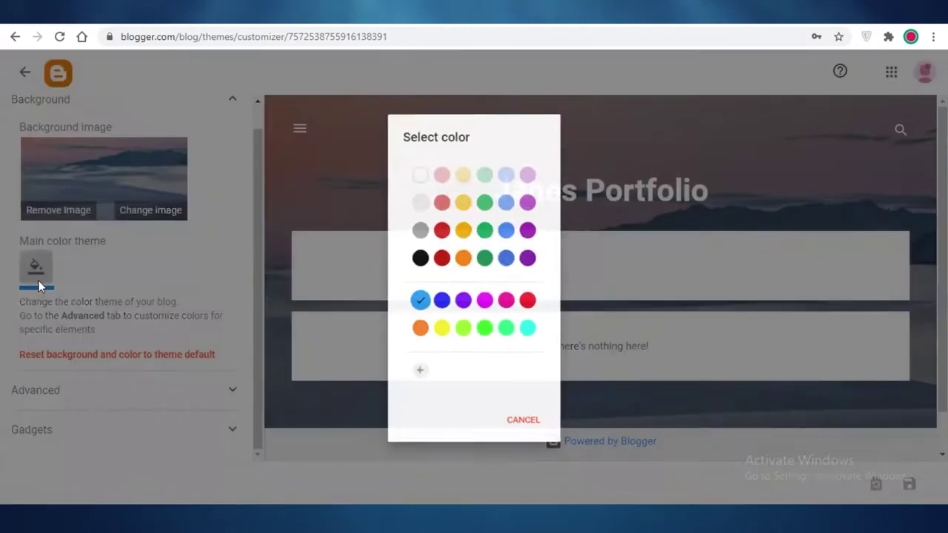
click(533, 302)
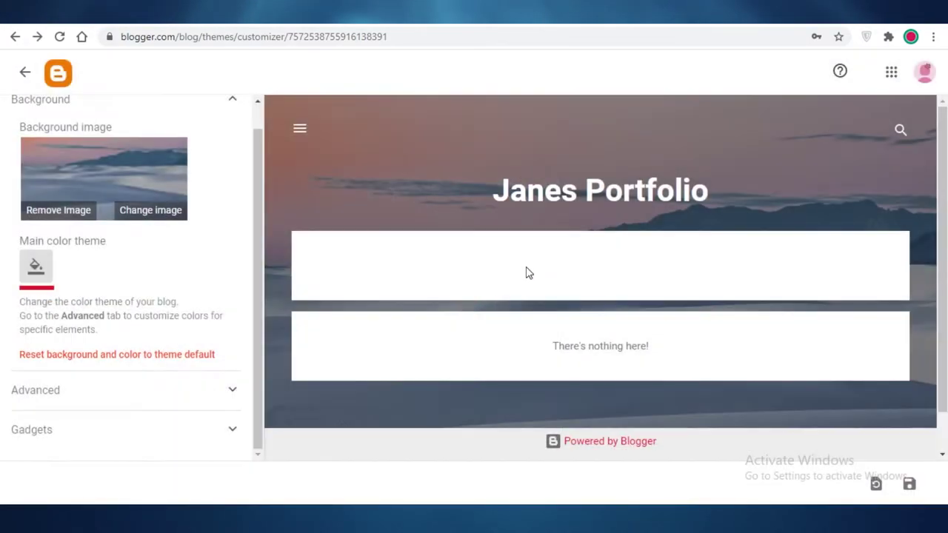
click(36, 267)
click(533, 256)
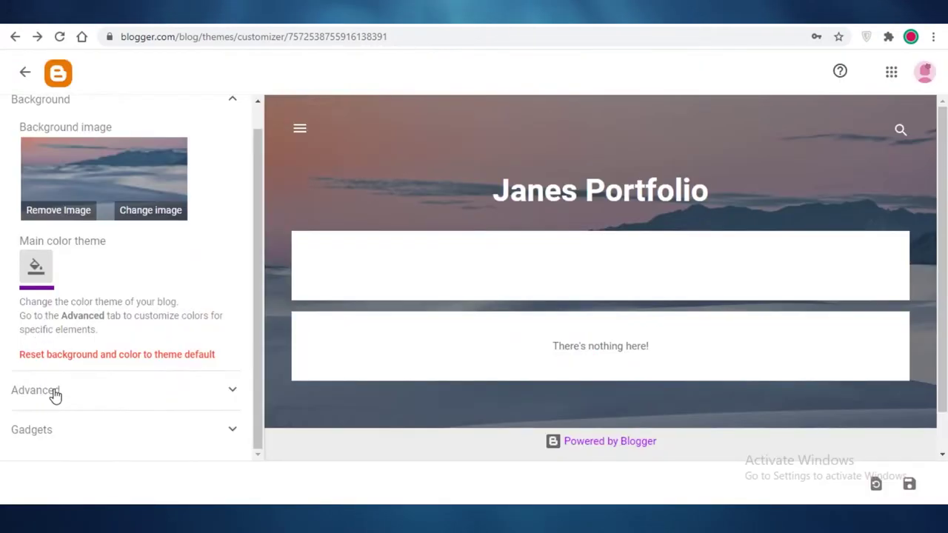
Explore the Advanced styling options for Page Text, gadgets and background
click(58, 402)
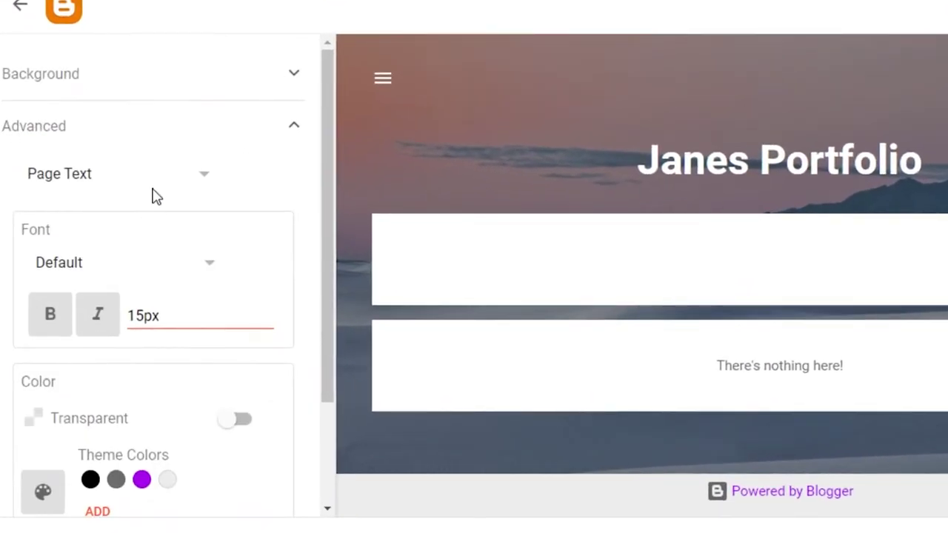
scroll(161, 203, down, 1)
scroll(161, 203, up, 1)
click(94, 174)
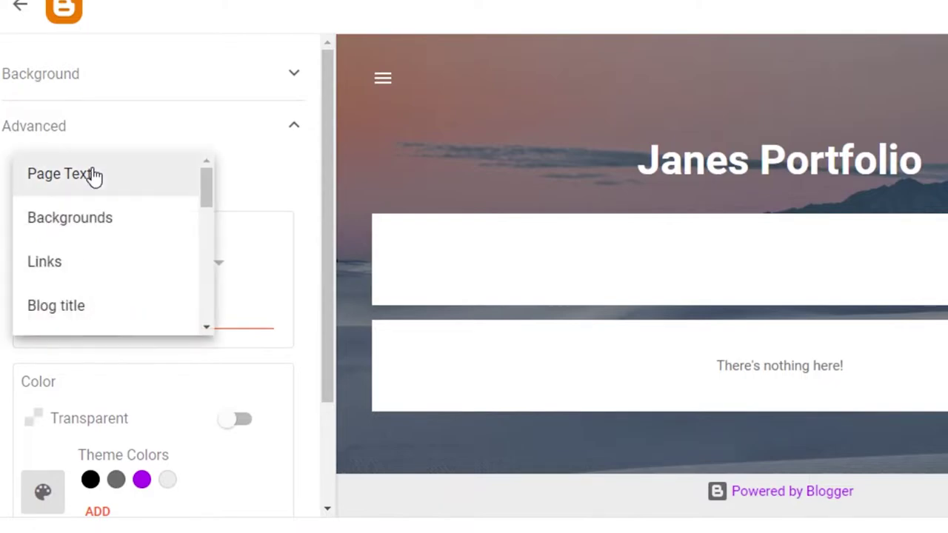
click(74, 176)
click(201, 263)
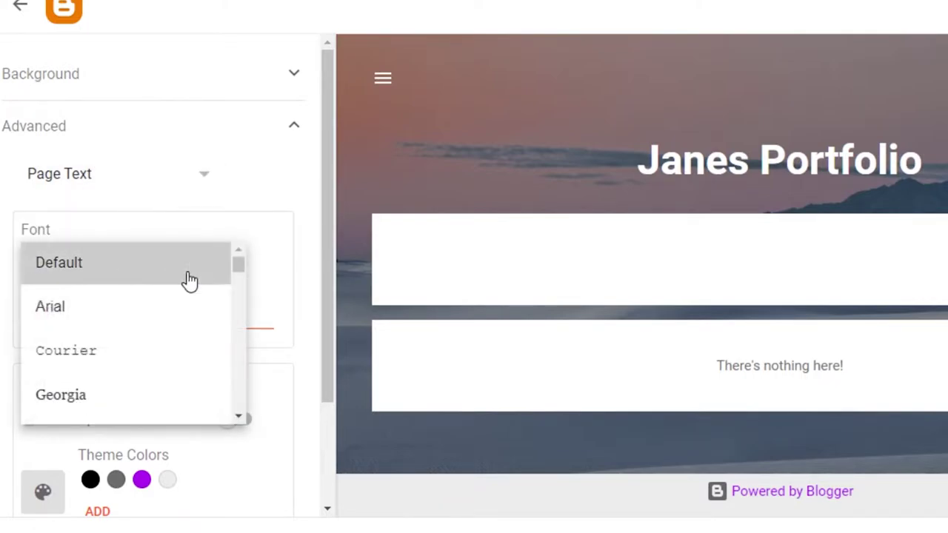
click(186, 274)
scroll(122, 304, down, 2)
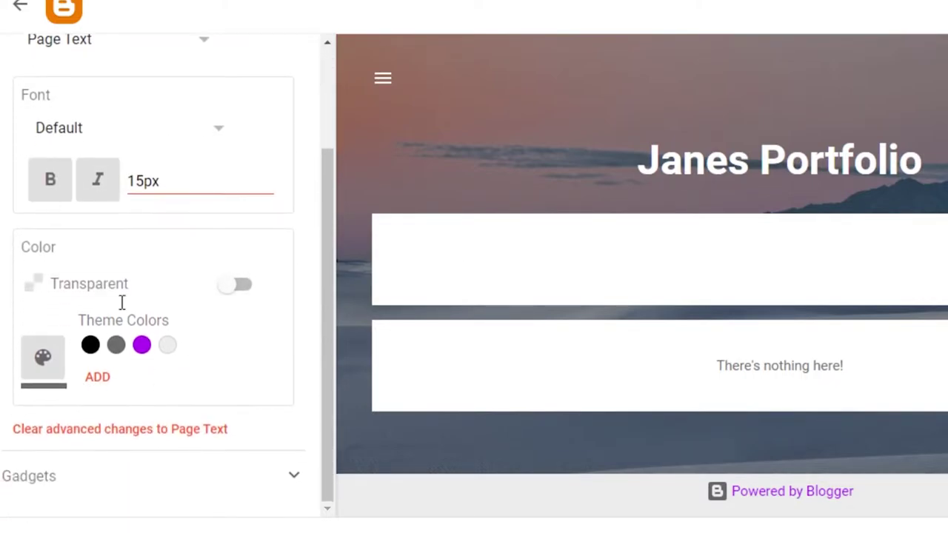
click(37, 477)
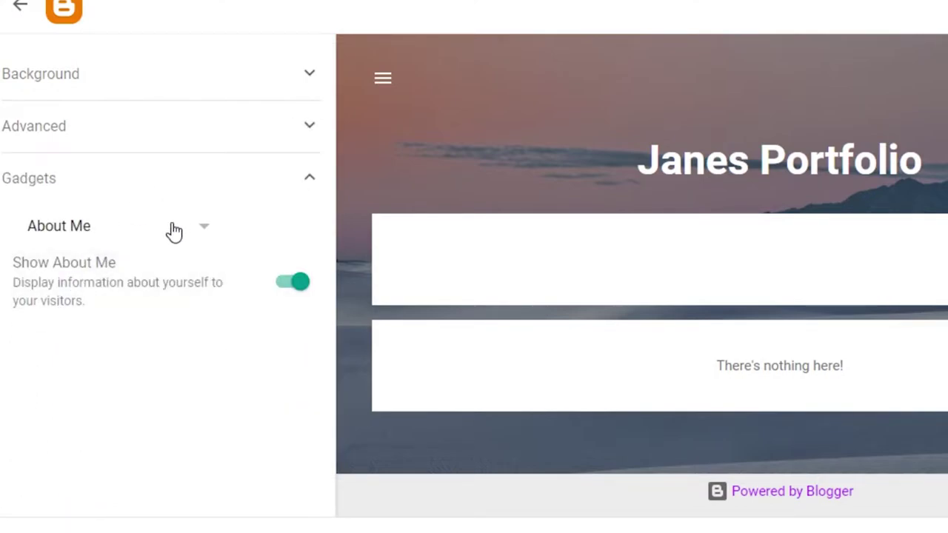
click(178, 74)
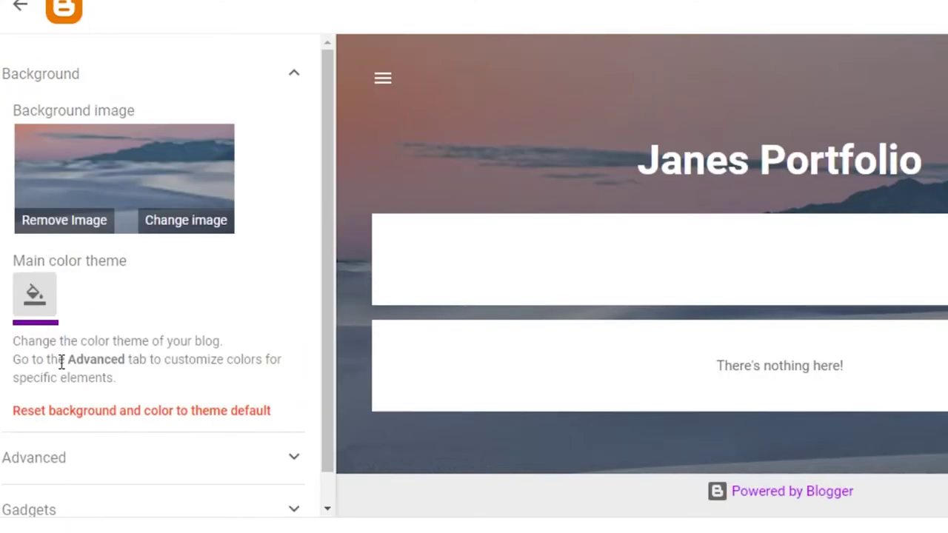
click(49, 426)
scroll(101, 296, down, 2)
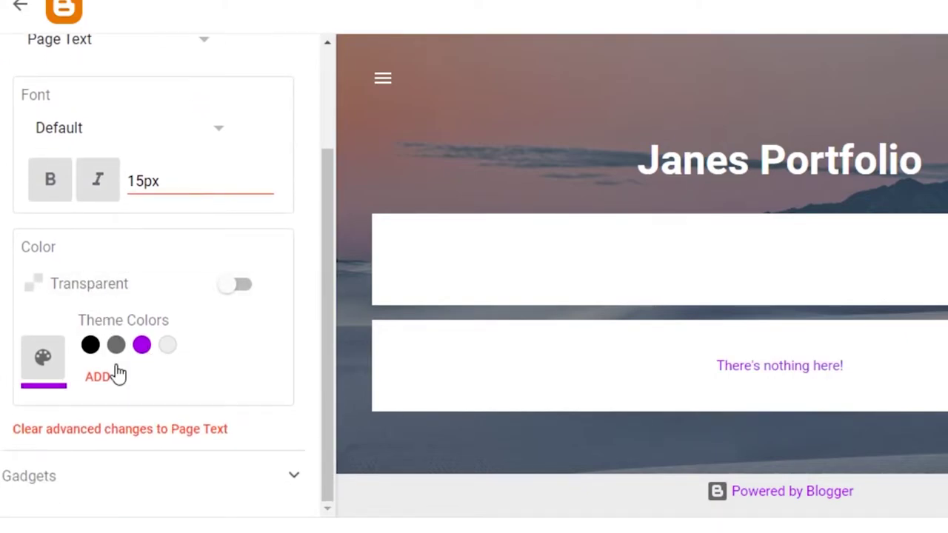
Style the page text red #B51200, bold Arial, with italics tried and removed
click(99, 378)
click(549, 236)
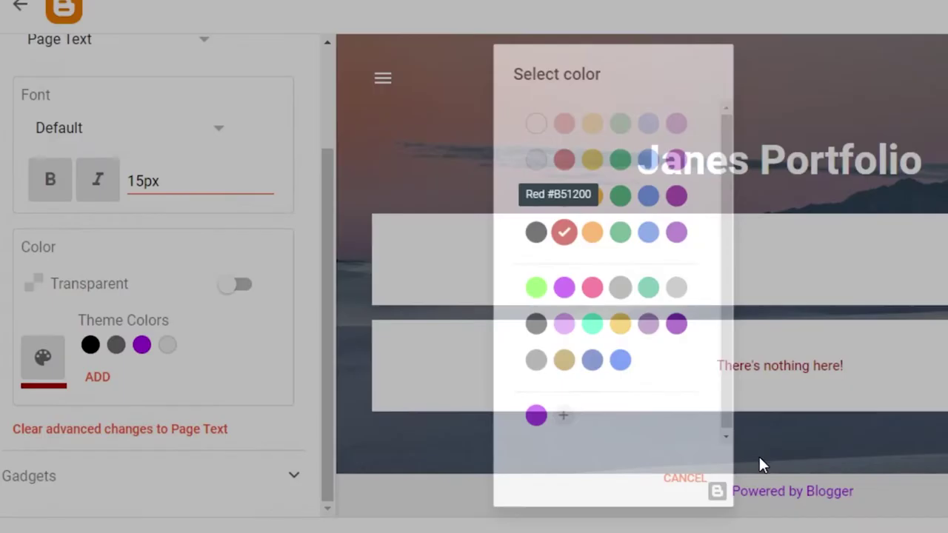
click(33, 350)
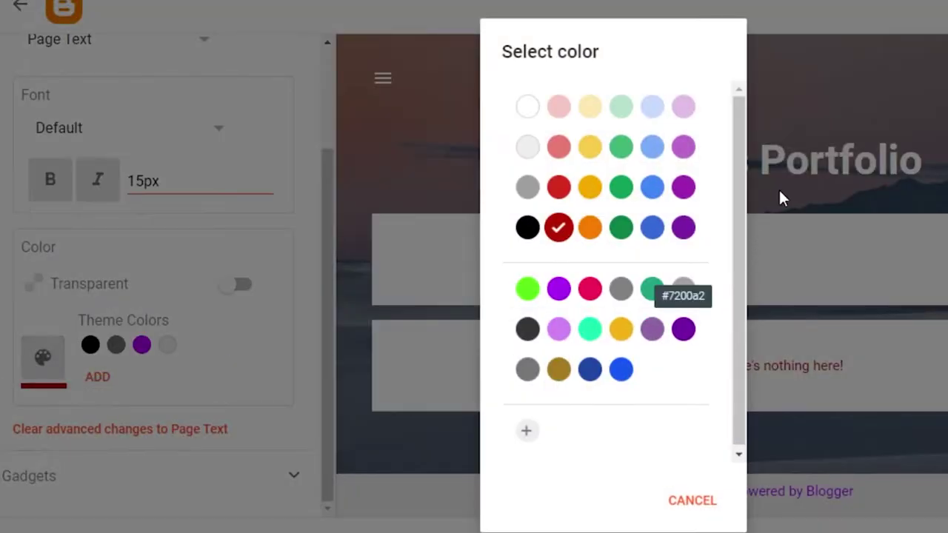
click(57, 336)
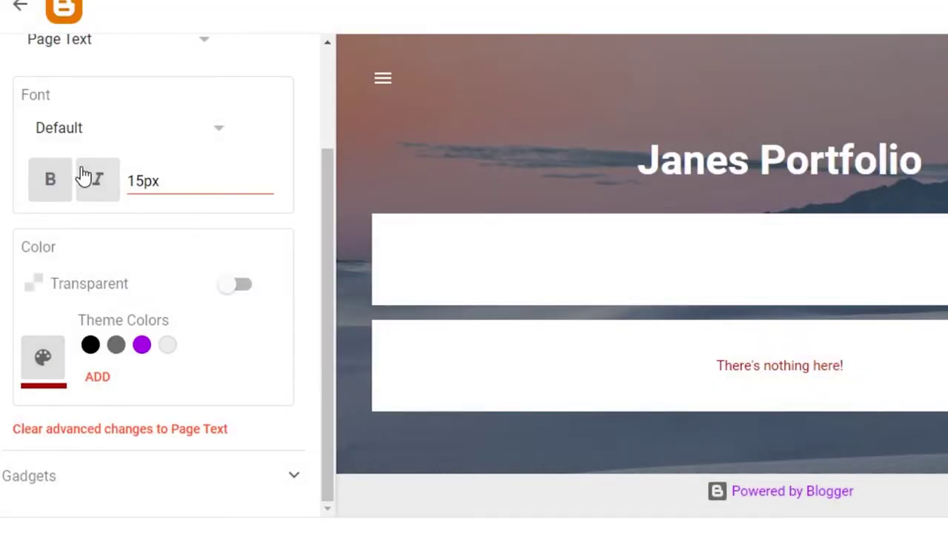
scroll(157, 236, up, 2)
click(153, 223)
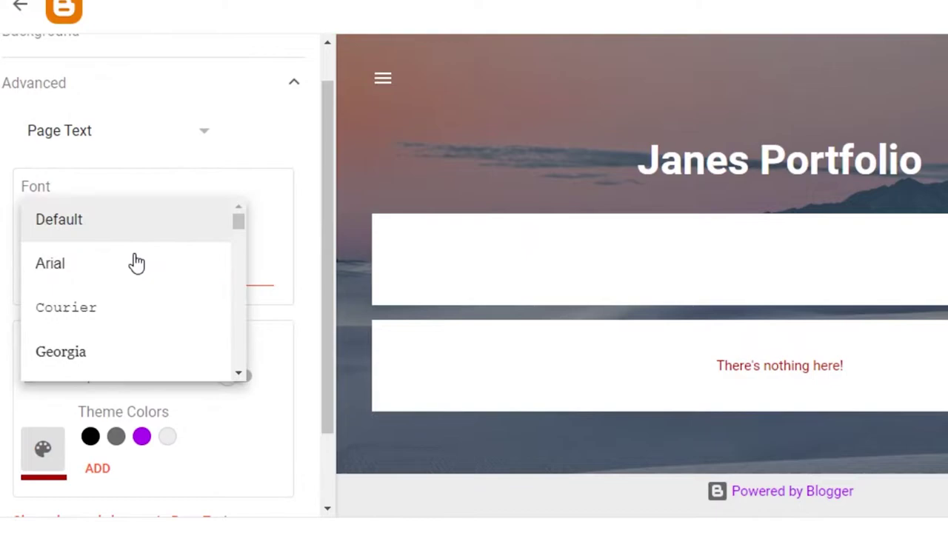
click(91, 268)
click(46, 271)
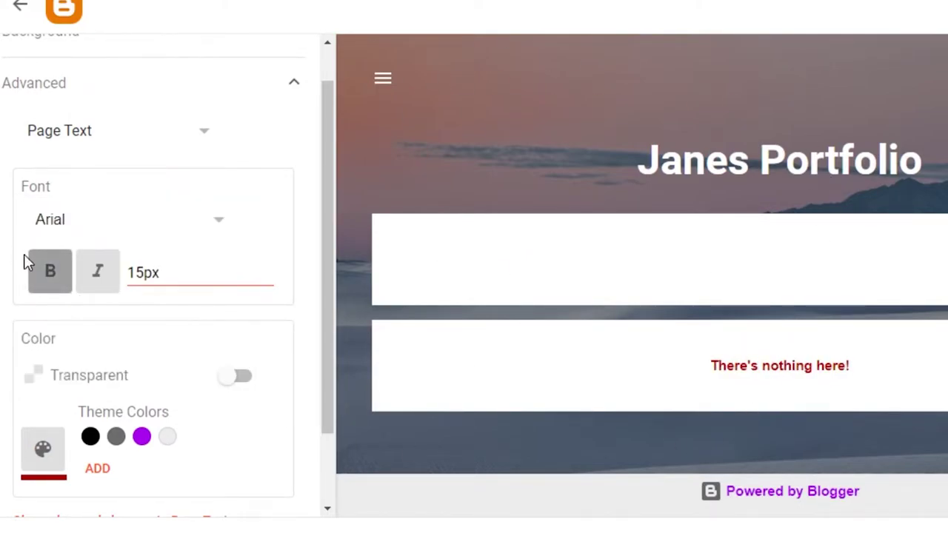
click(90, 289)
click(89, 289)
Save the customizer changes to the blog, cancelling an accidental exit first
scroll(44, 133, up, 1)
click(20, 6)
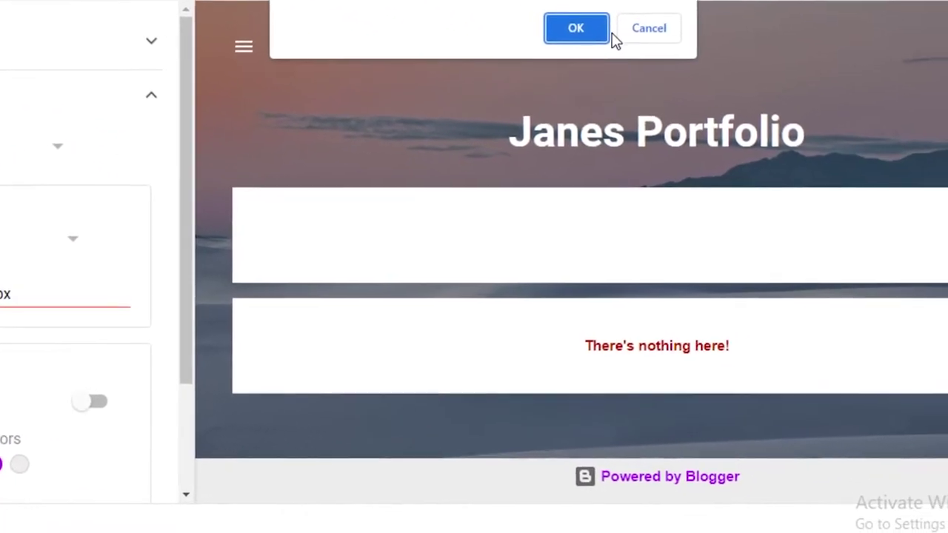
click(621, 30)
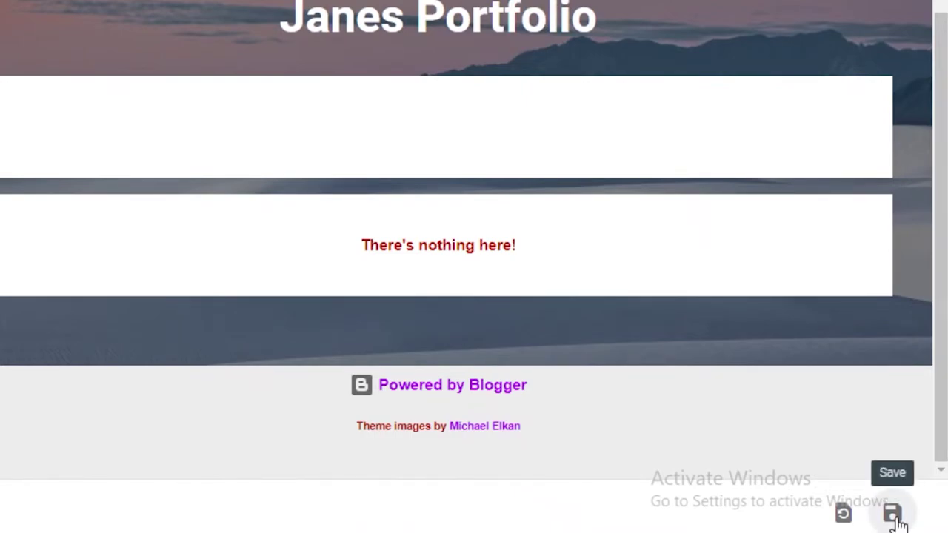
click(893, 516)
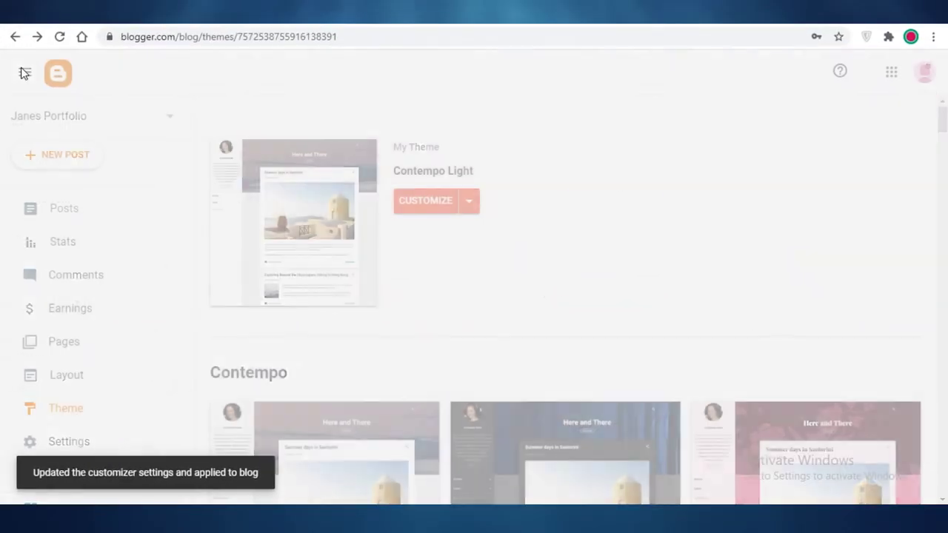
Check the current theme's extra options and scroll through the theme gallery
click(468, 201)
click(252, 112)
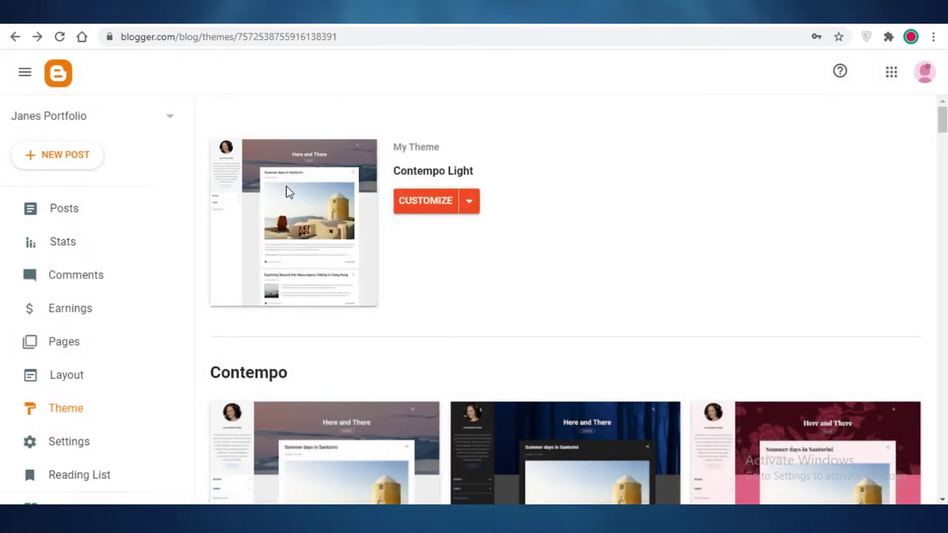
scroll(678, 174, down, 5)
scroll(387, 170, up, 5)
scroll(480, 247, down, 12)
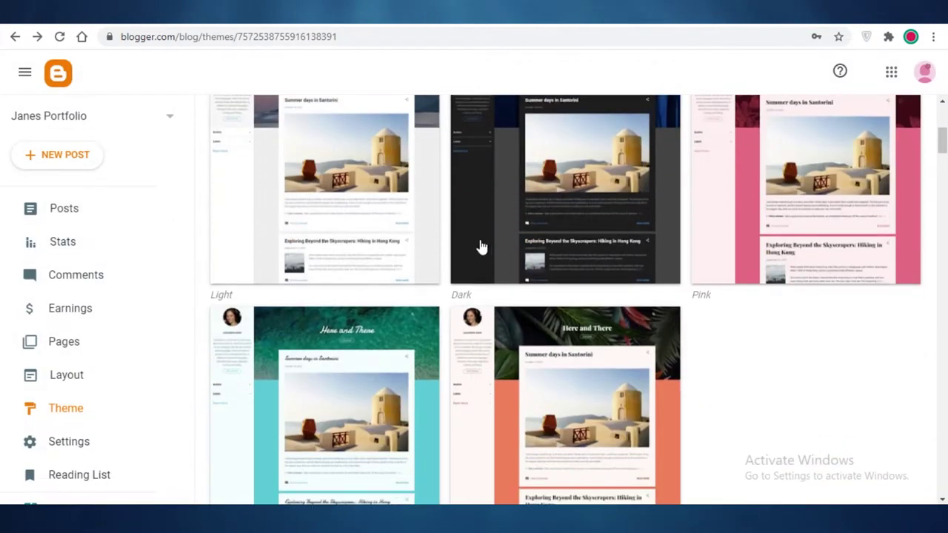
scroll(601, 235, down, 20)
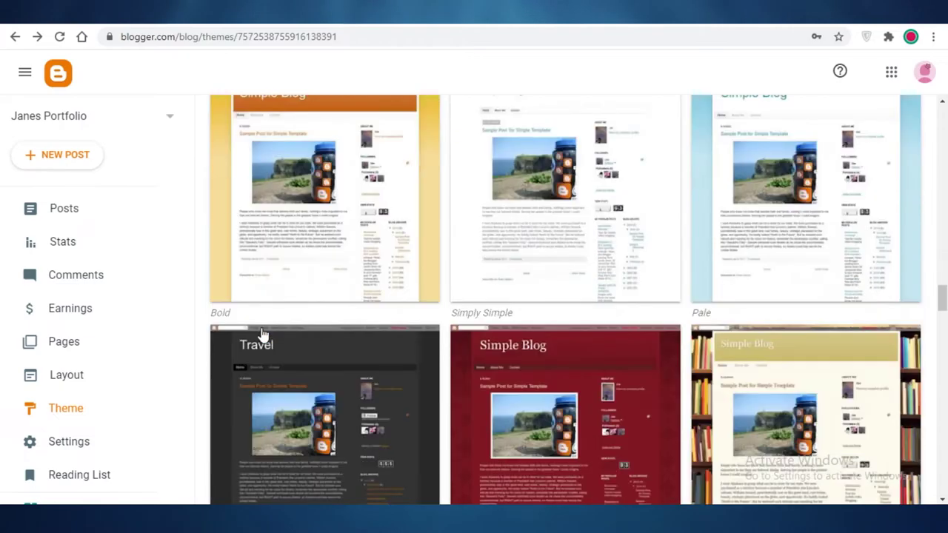
scroll(301, 303, down, 20)
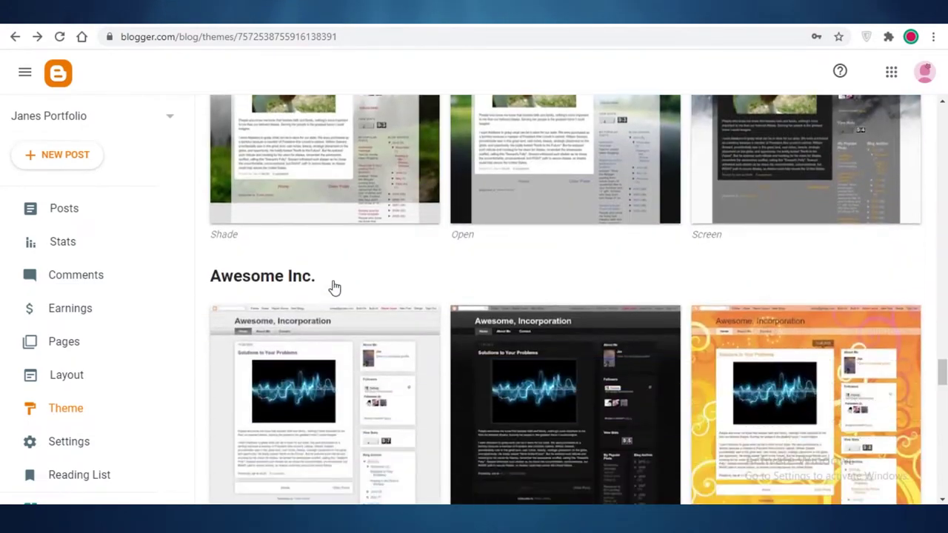
scroll(335, 277, down, 20)
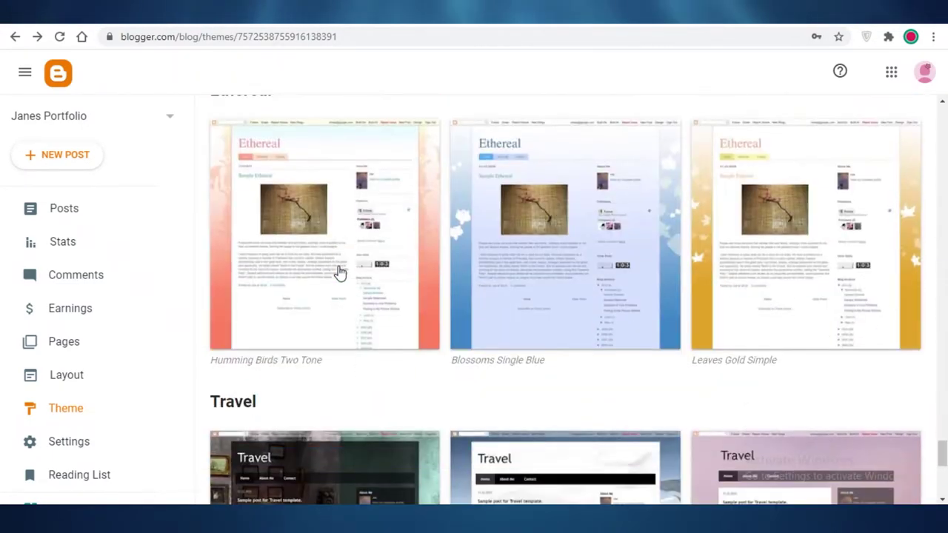
scroll(333, 287, down, 1)
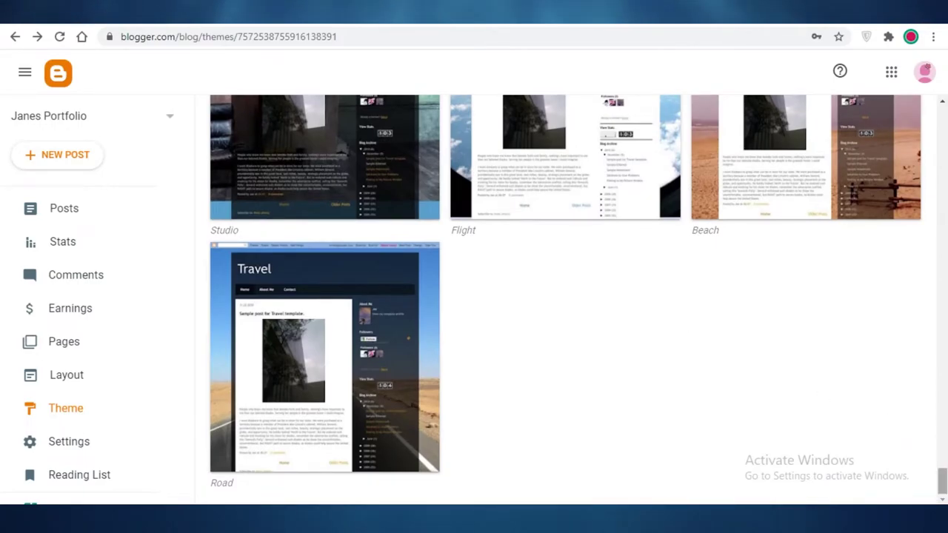
scroll(889, 408, up, 15)
scroll(821, 337, down, 15)
scroll(830, 265, up, 20)
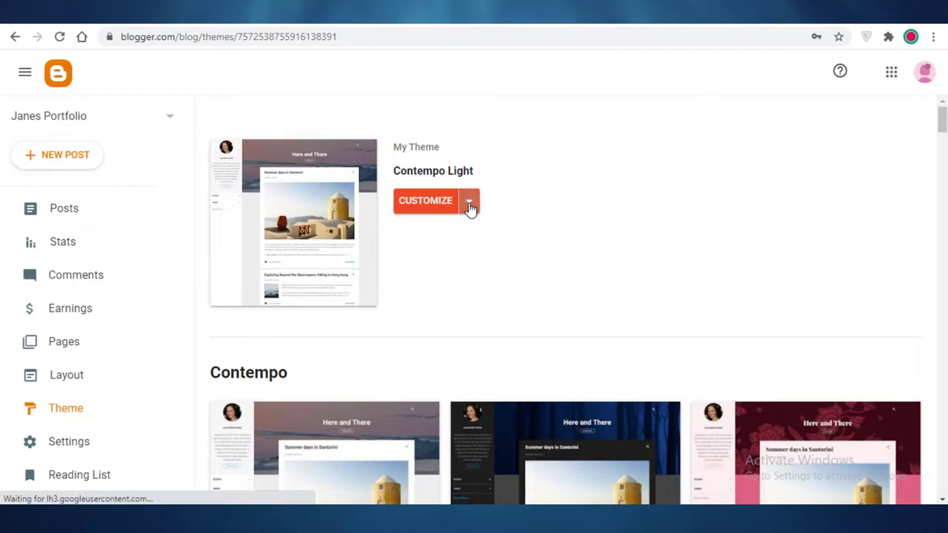
click(469, 207)
click(550, 271)
Preview the Neon variant of the Soho theme
scroll(584, 248, down, 10)
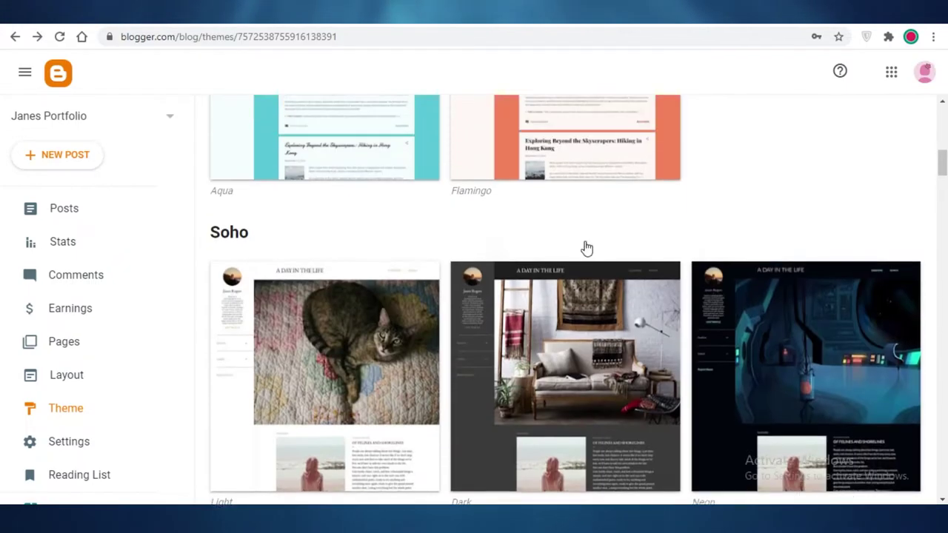
click(781, 212)
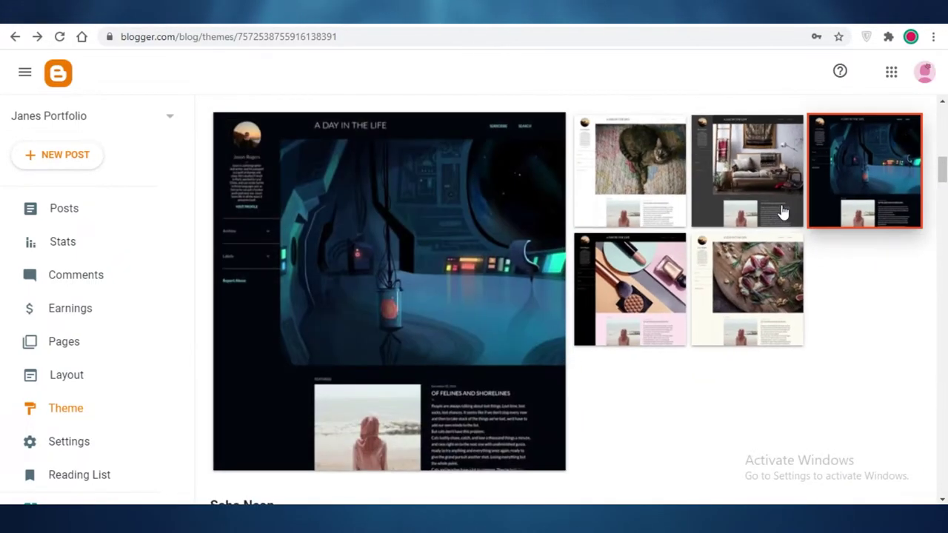
scroll(396, 334, down, 3)
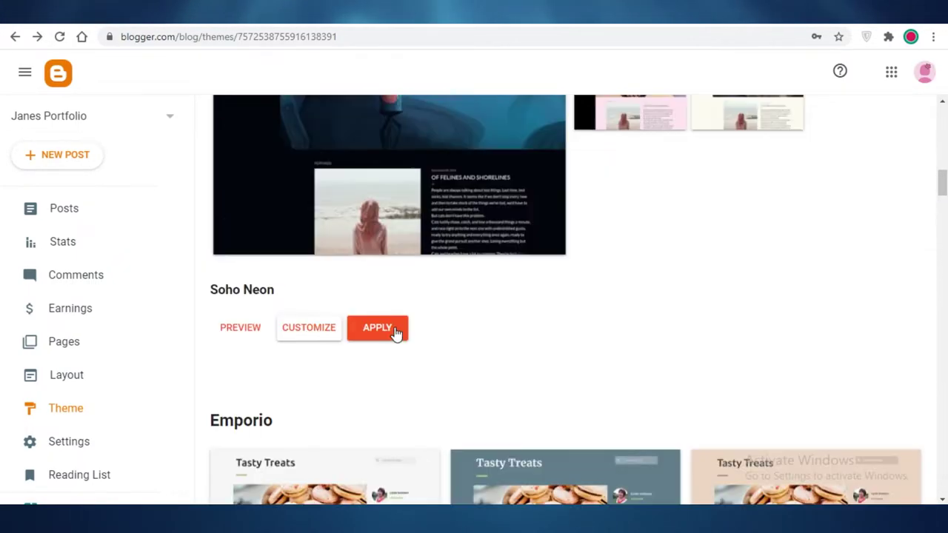
Inspect Soho Neon's advanced colour and font settings in the customizer, then return to themes
click(309, 331)
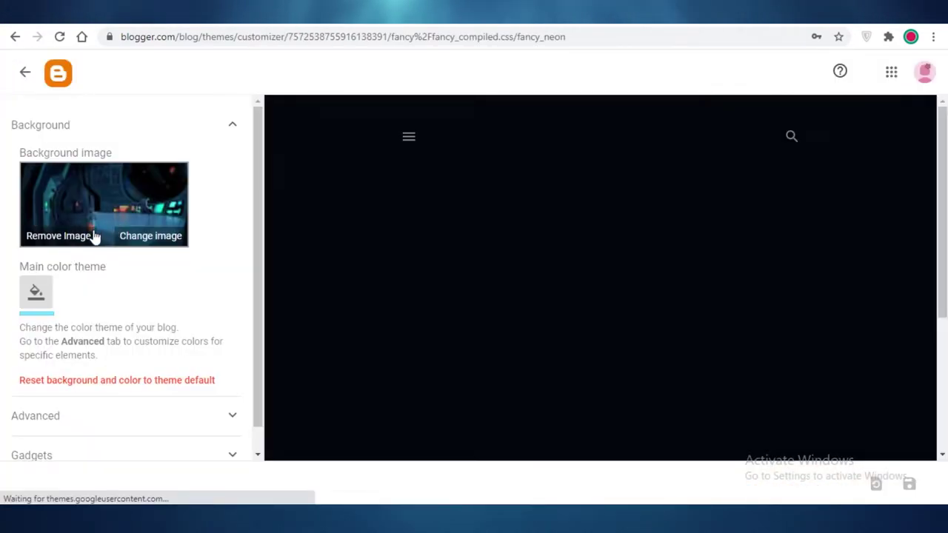
scroll(606, 207, down, 3)
click(137, 415)
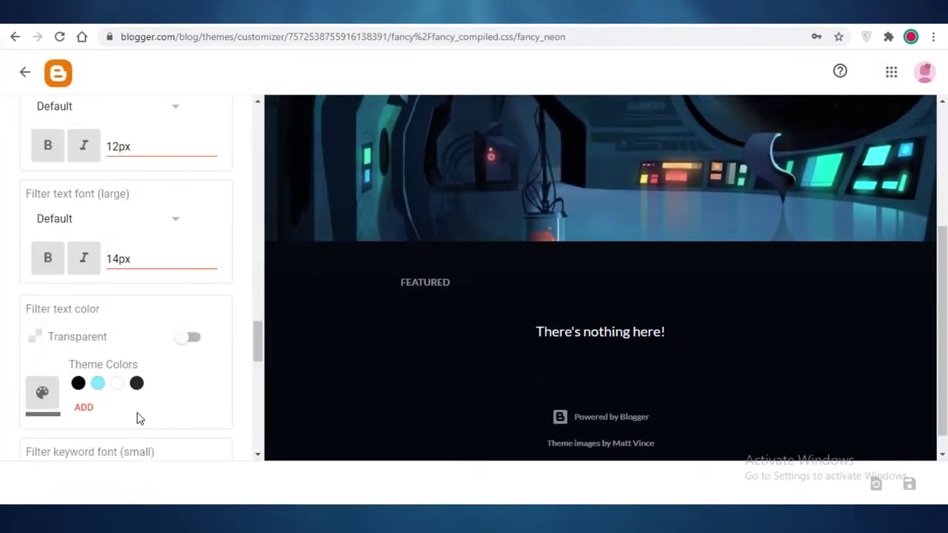
scroll(79, 229, up, 4)
scroll(76, 192, down, 2)
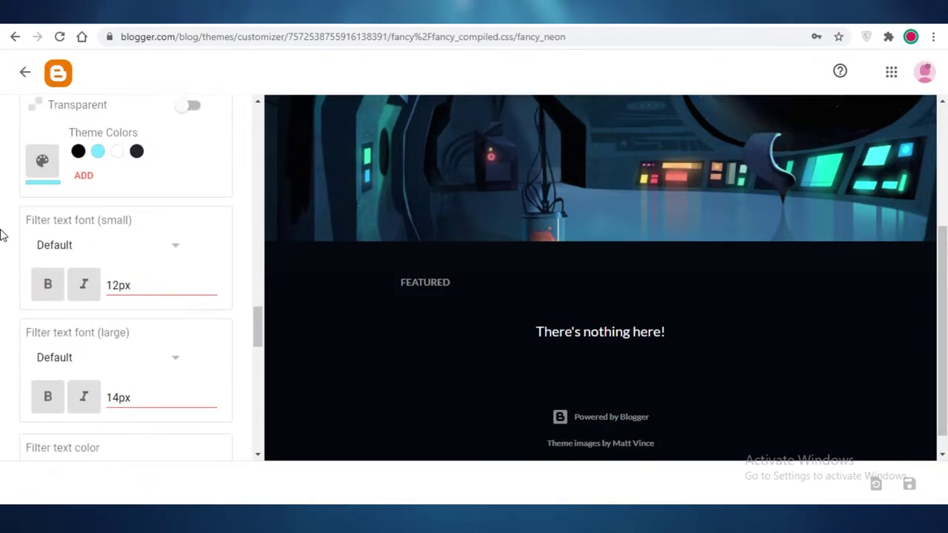
scroll(67, 239, up, 3)
scroll(494, 190, up, 3)
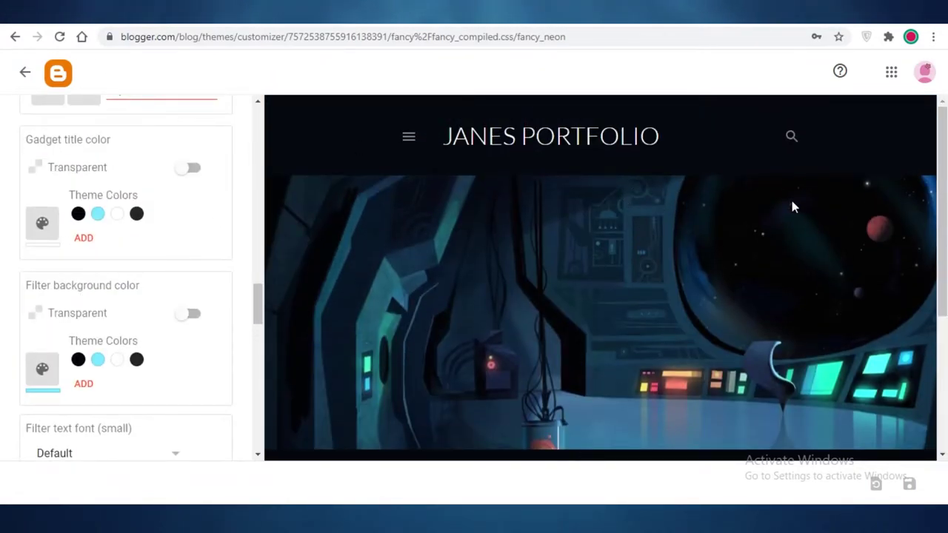
scroll(482, 300, down, 4)
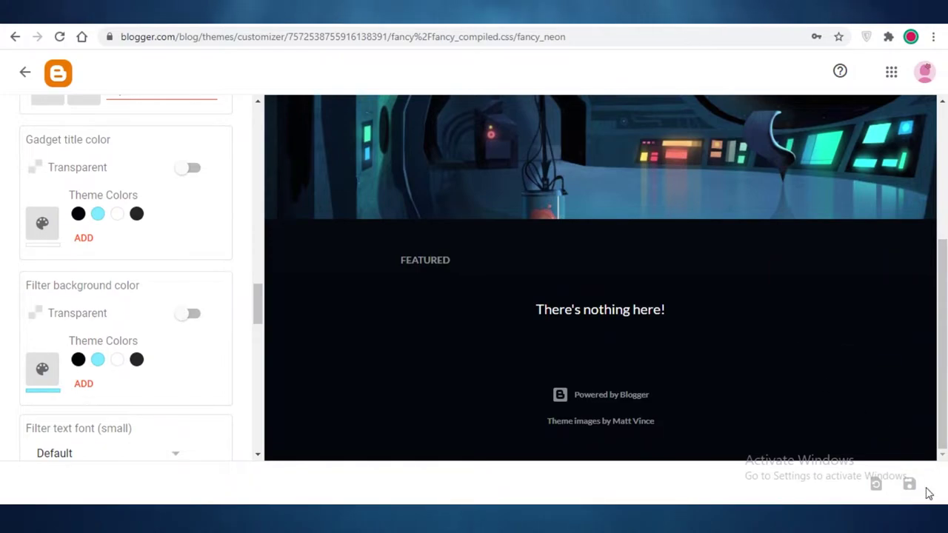
click(25, 72)
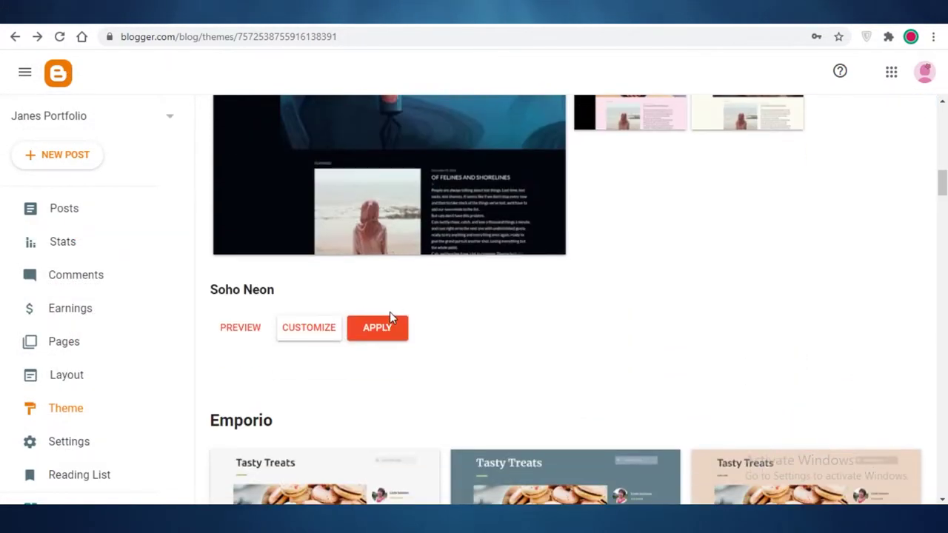
Apply Soho Neon as the blog's theme and check its extra options menu
click(388, 327)
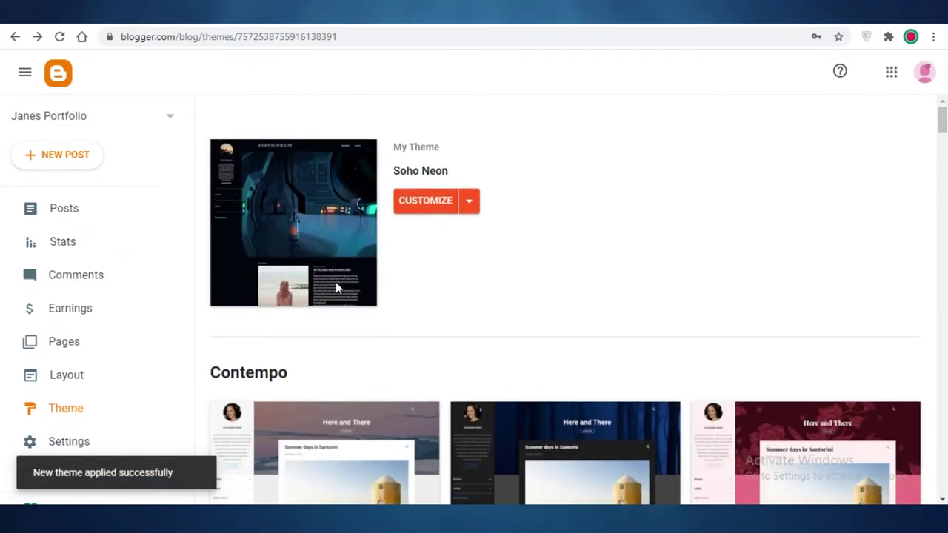
click(469, 201)
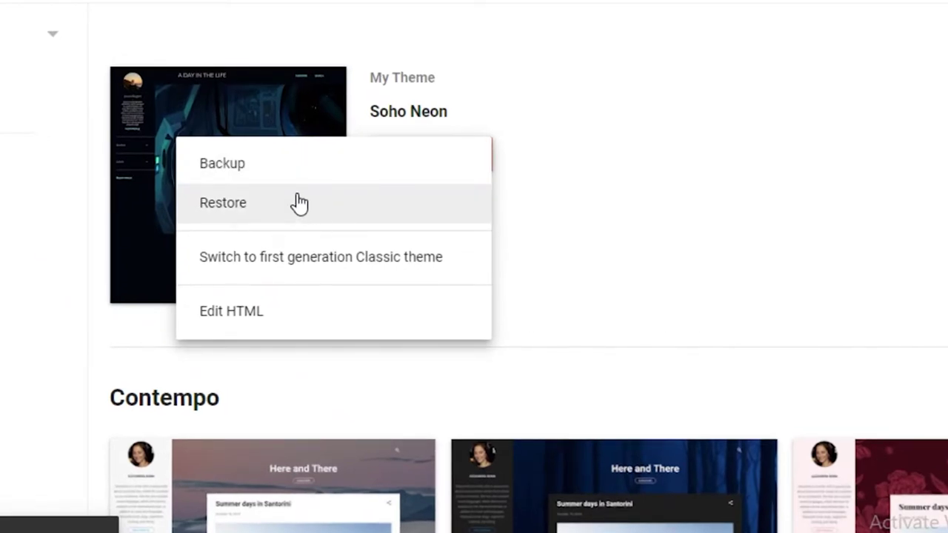
click(646, 271)
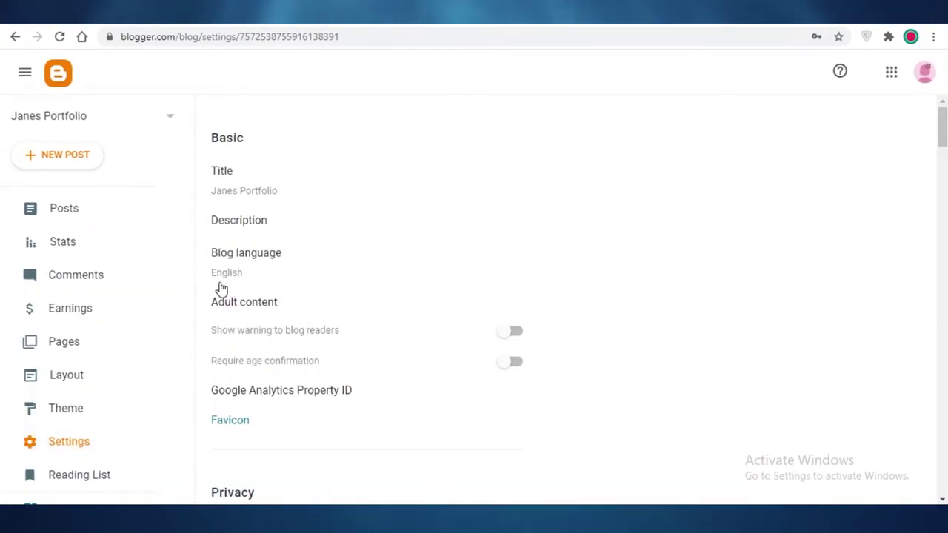
Scroll through the Basic settings, then go to the blog's Pages list
scroll(222, 223, down, 2)
scroll(185, 162, down, 3)
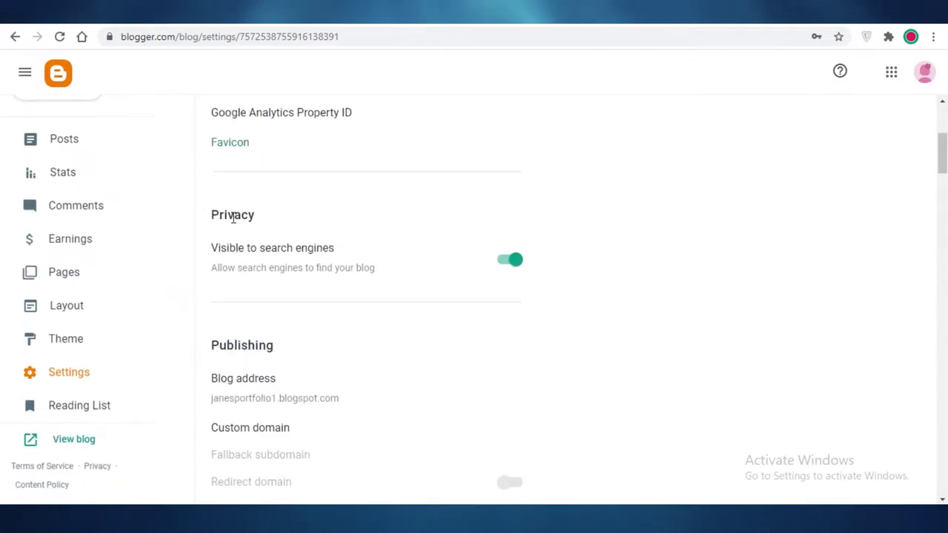
scroll(240, 261, up, 5)
scroll(356, 303, down, 3)
scroll(303, 264, up, 2)
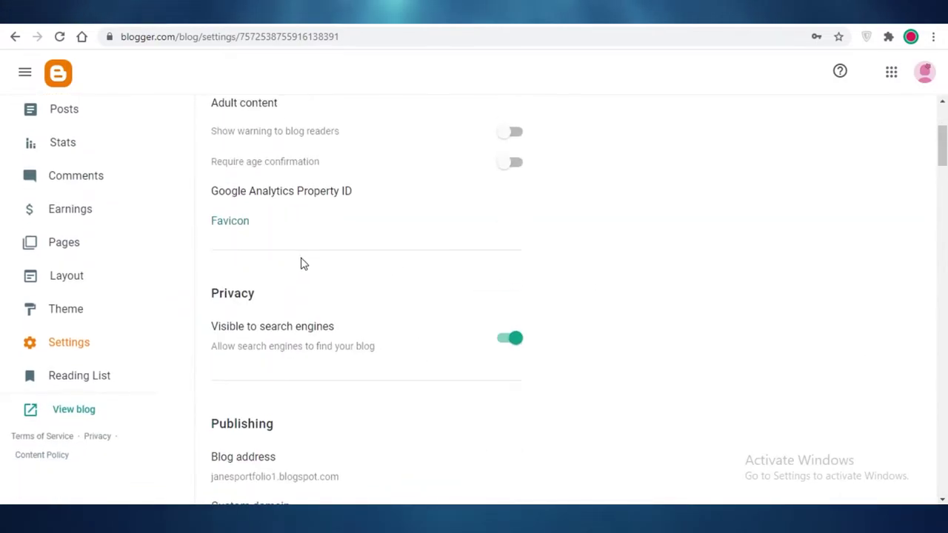
scroll(265, 271, down, 5)
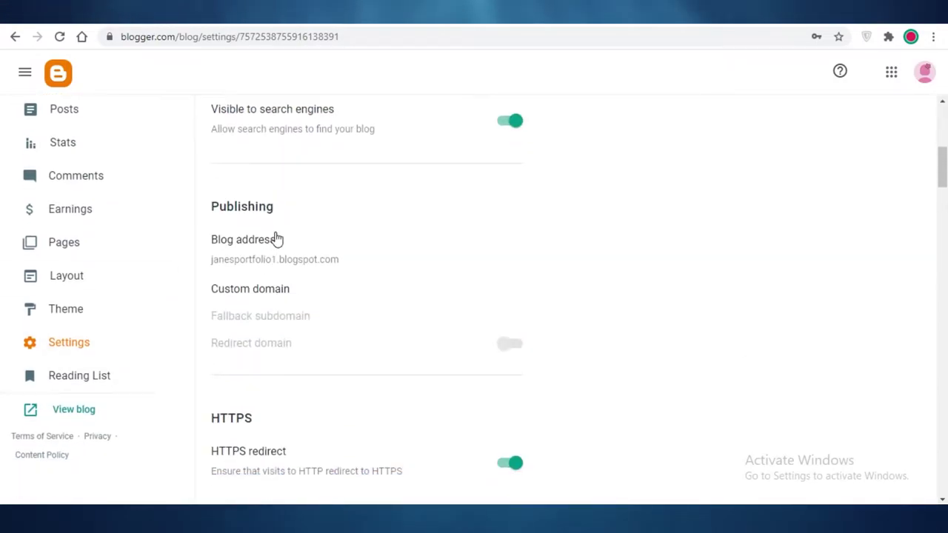
scroll(277, 237, up, 1)
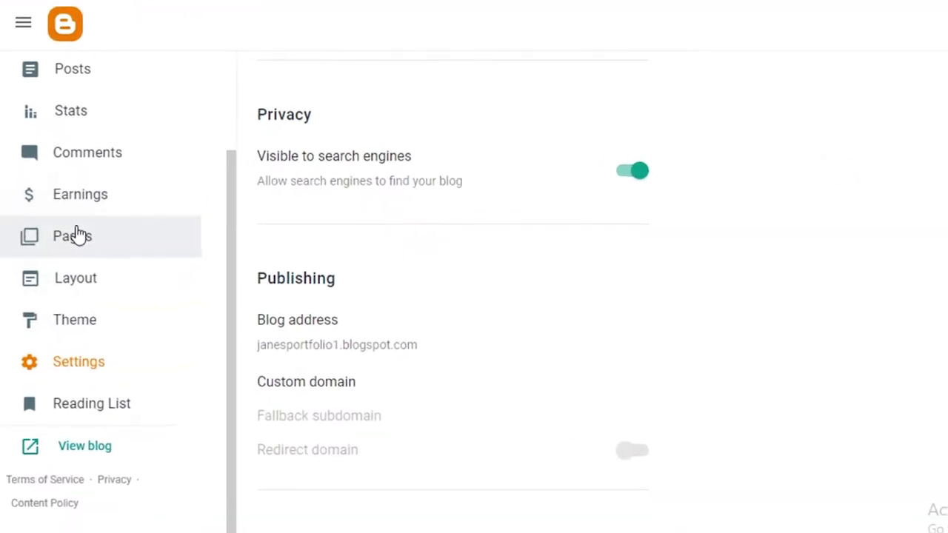
click(70, 242)
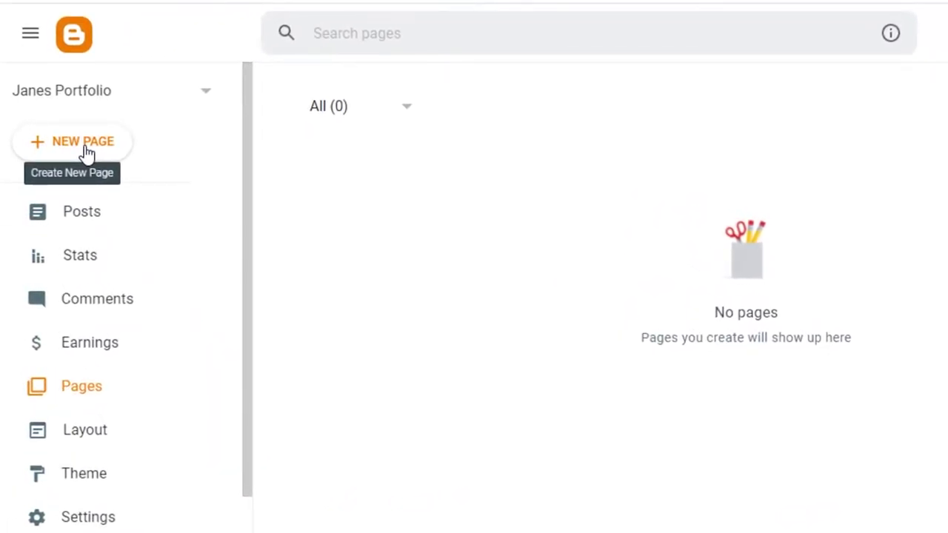
Create and publish a page titled 'SAMPLE WORK' with brief sample body text
click(85, 150)
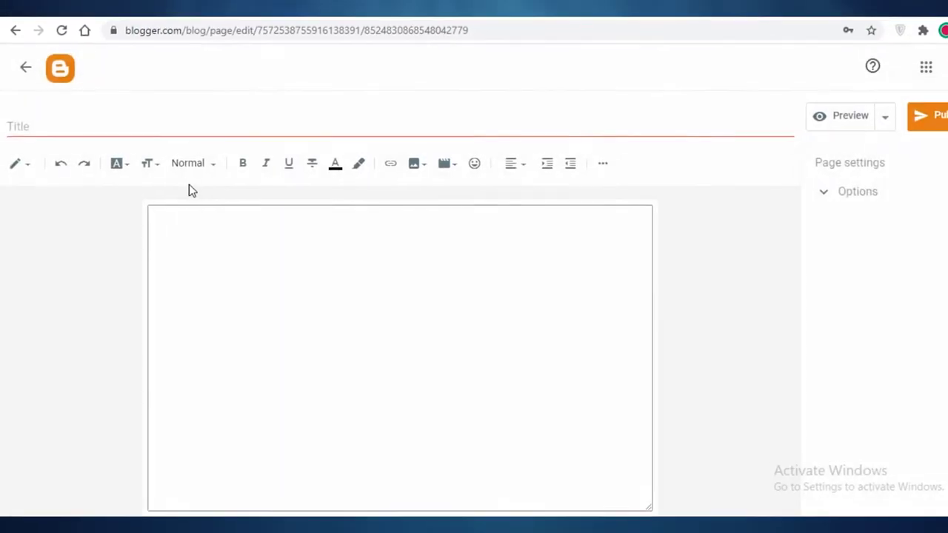
click(137, 126)
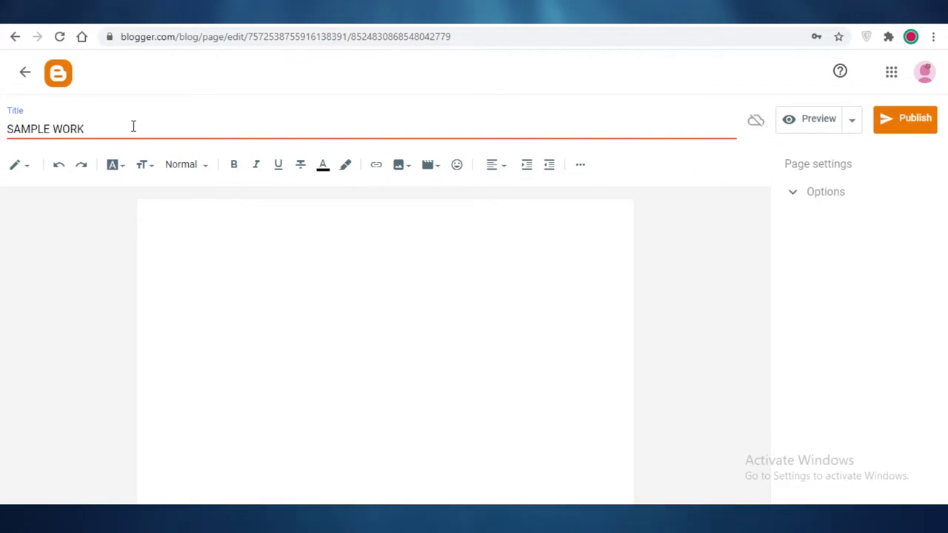
click(249, 292)
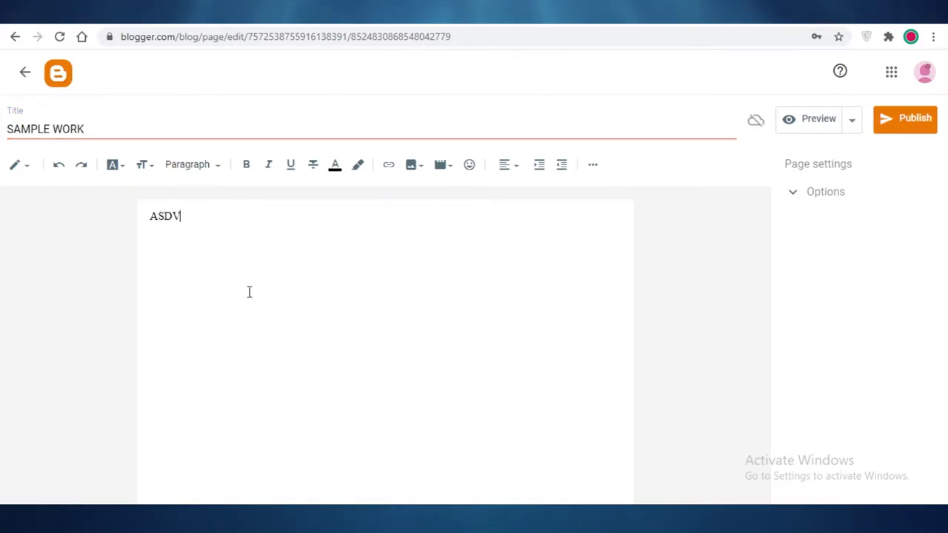
click(879, 128)
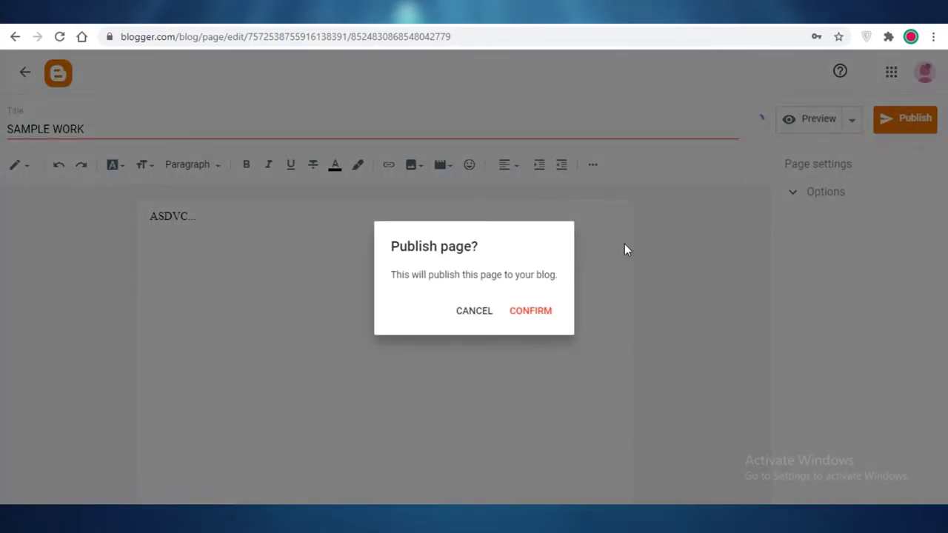
click(528, 311)
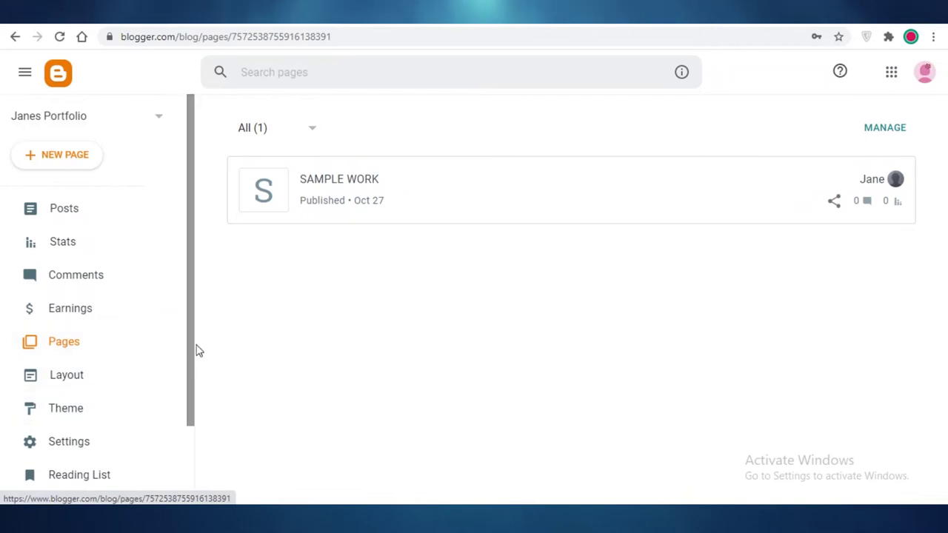
scroll(70, 252, down, 1)
Browse the blog's Stats, Posts, Comments and Earnings pages
click(76, 234)
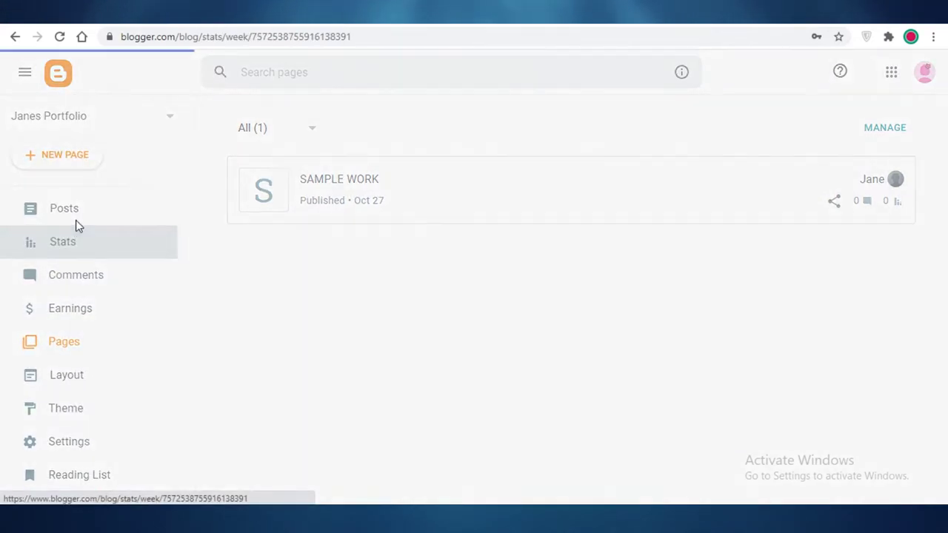
click(78, 211)
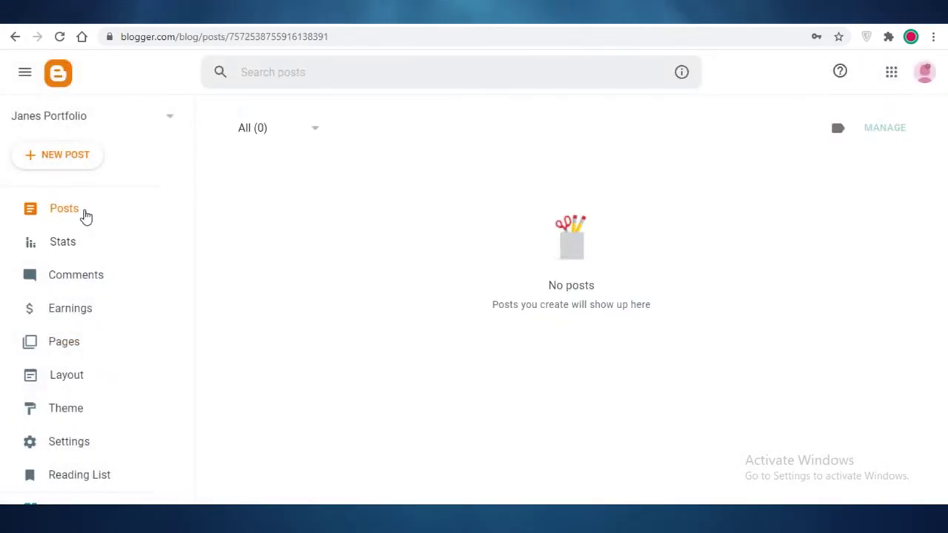
click(67, 252)
click(72, 286)
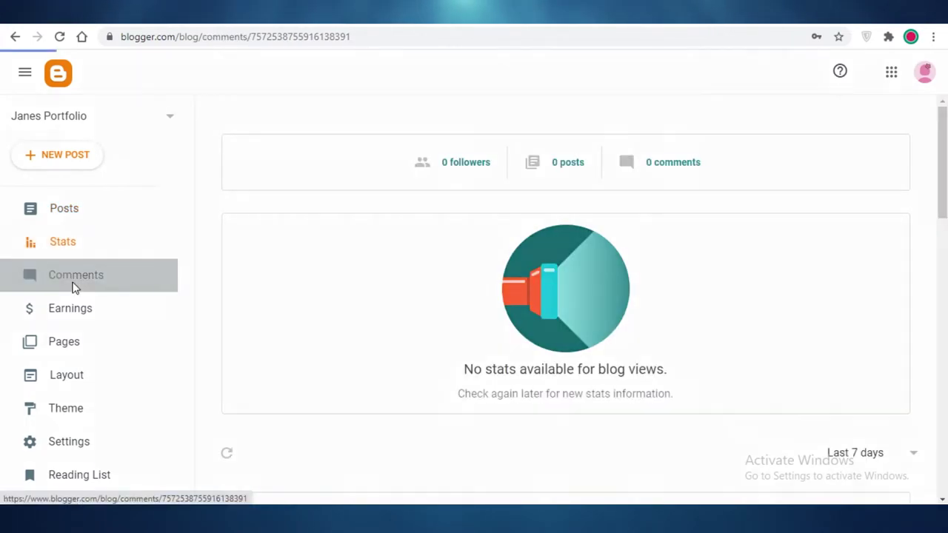
click(71, 311)
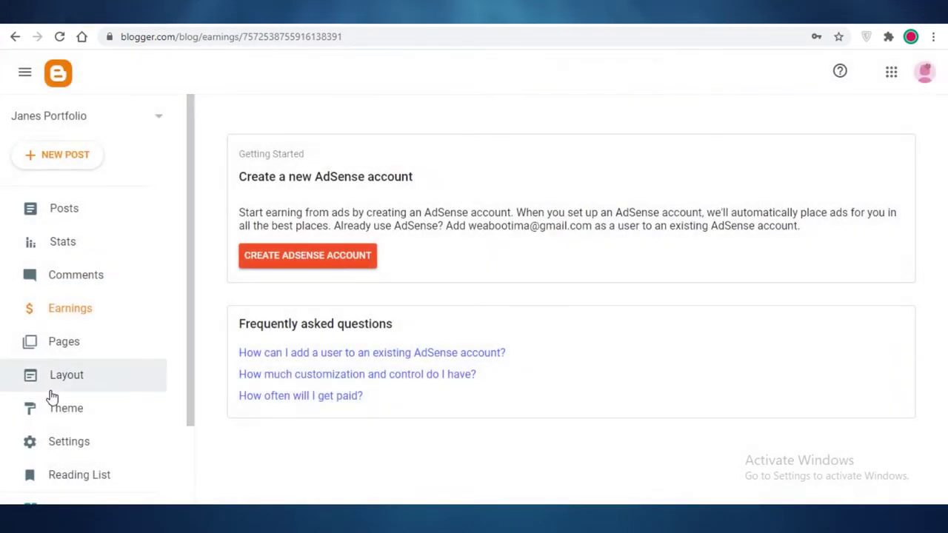
Go to the Layout page and scroll through the gadget arrangement
click(51, 388)
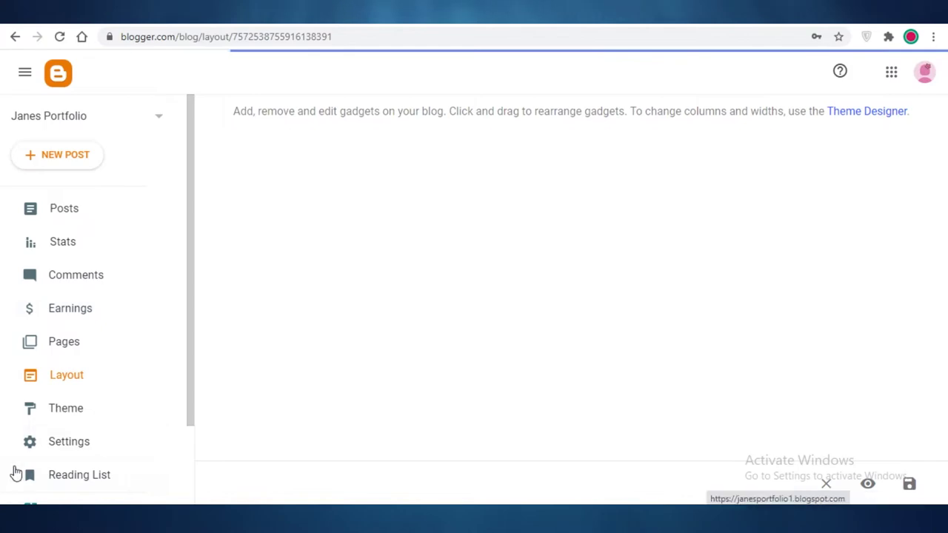
scroll(128, 276, down, 2)
scroll(358, 352, down, 5)
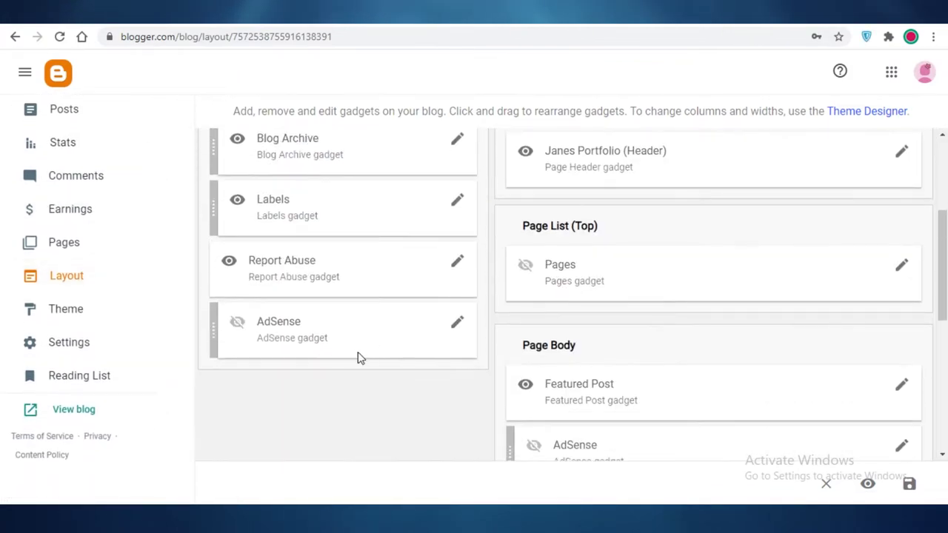
scroll(107, 282, up, 2)
scroll(709, 211, up, 5)
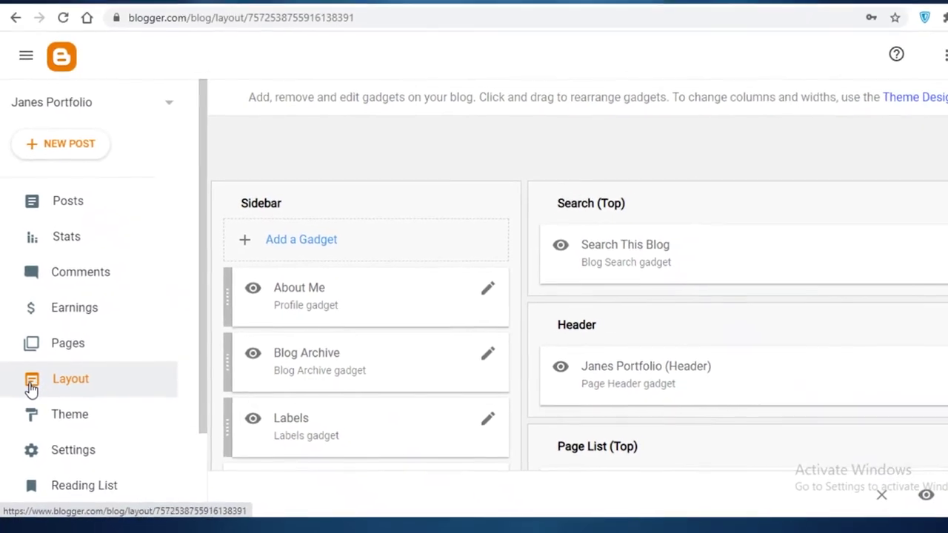
scroll(554, 254, down, 4)
scroll(529, 252, up, 4)
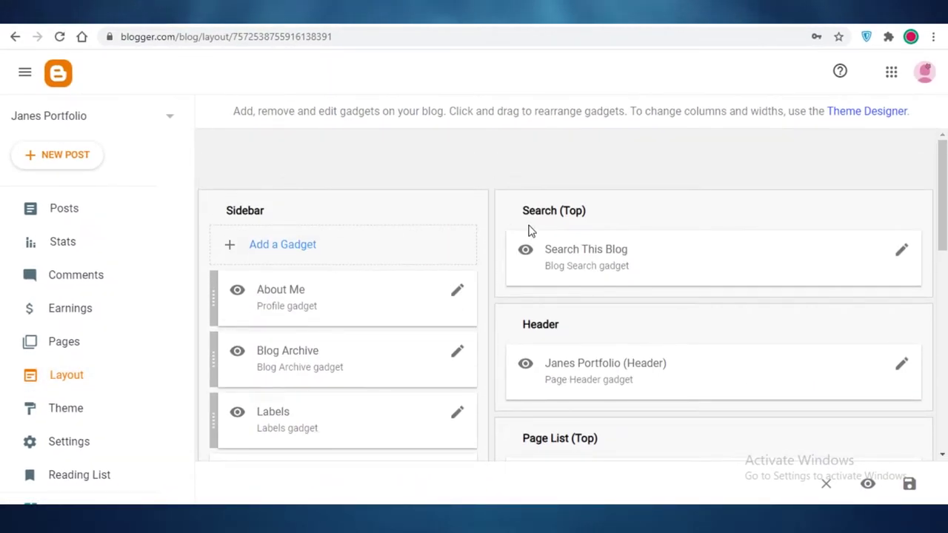
scroll(542, 269, down, 1)
scroll(533, 326, down, 4)
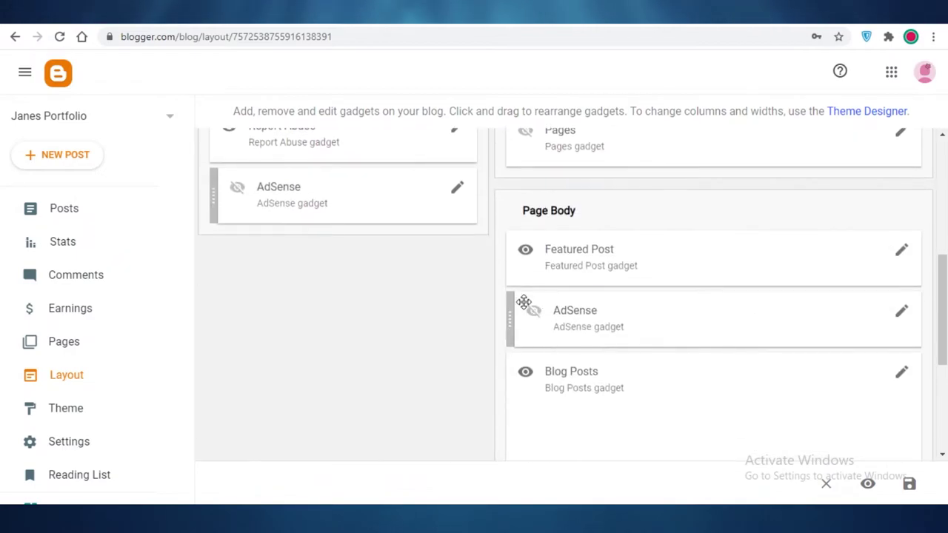
scroll(519, 296, up, 5)
Save the About Me profile gadget's settings, then reopen and cancel without changes
click(460, 291)
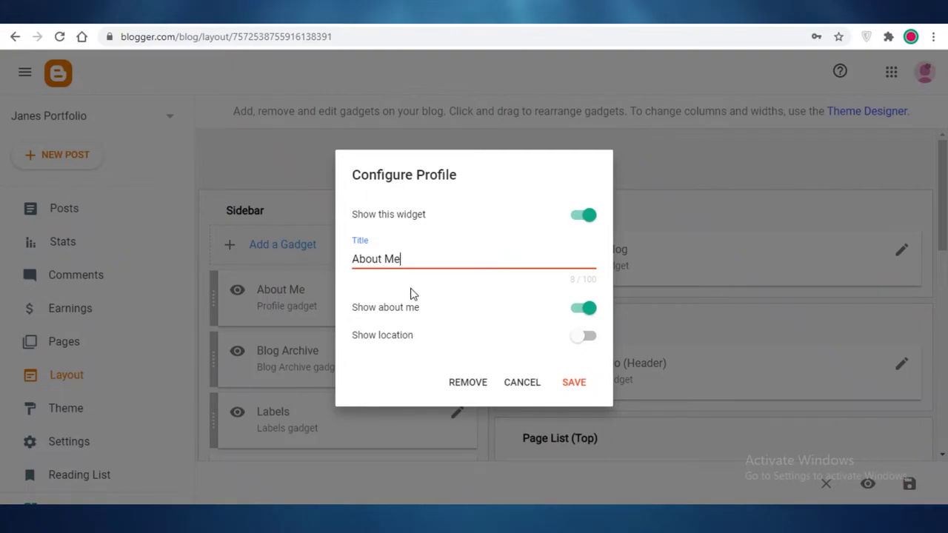
click(572, 384)
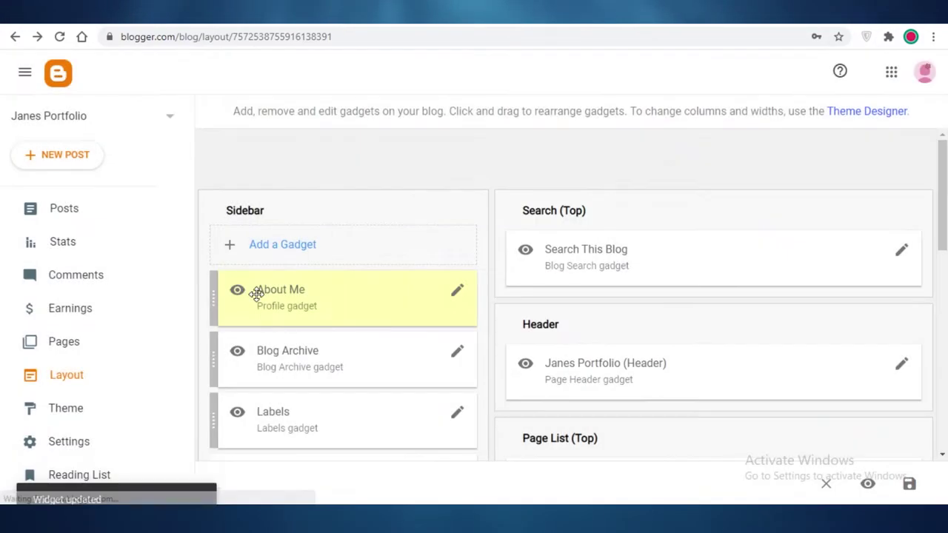
click(458, 291)
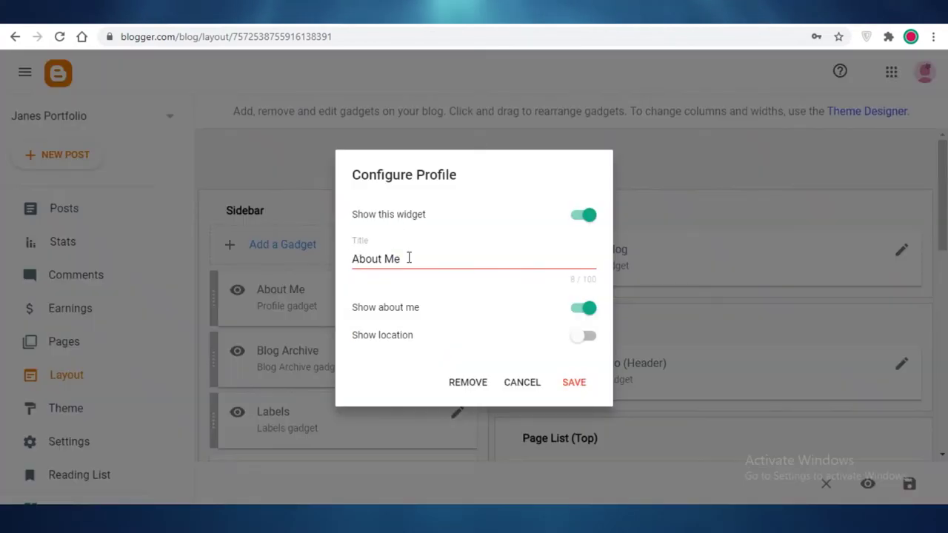
click(511, 384)
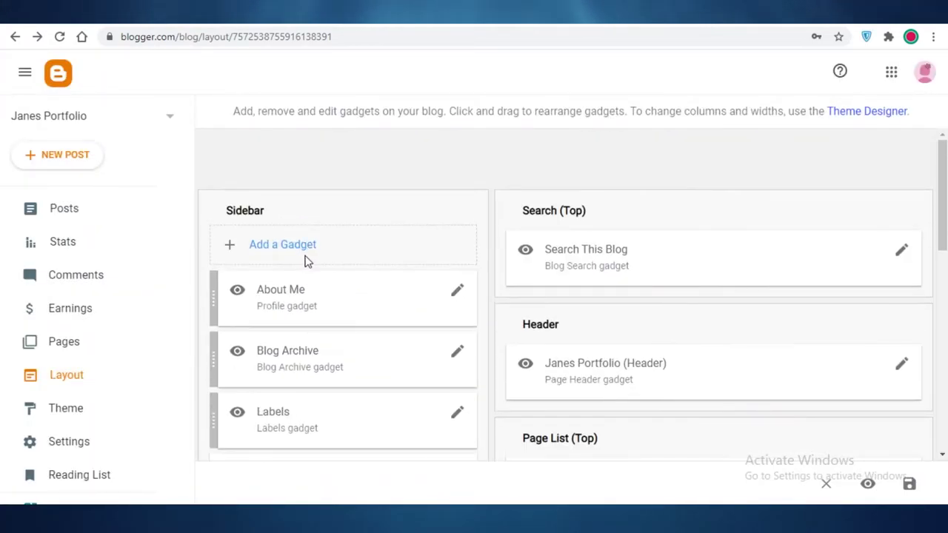
Add a Contact Form gadget titled Contact Form to the sidebar and save it
click(298, 247)
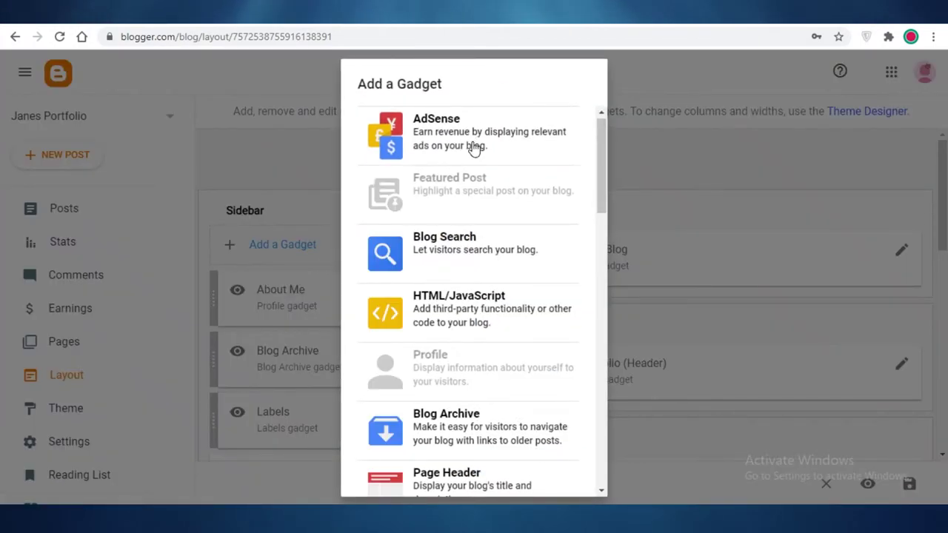
scroll(474, 148, down, 10)
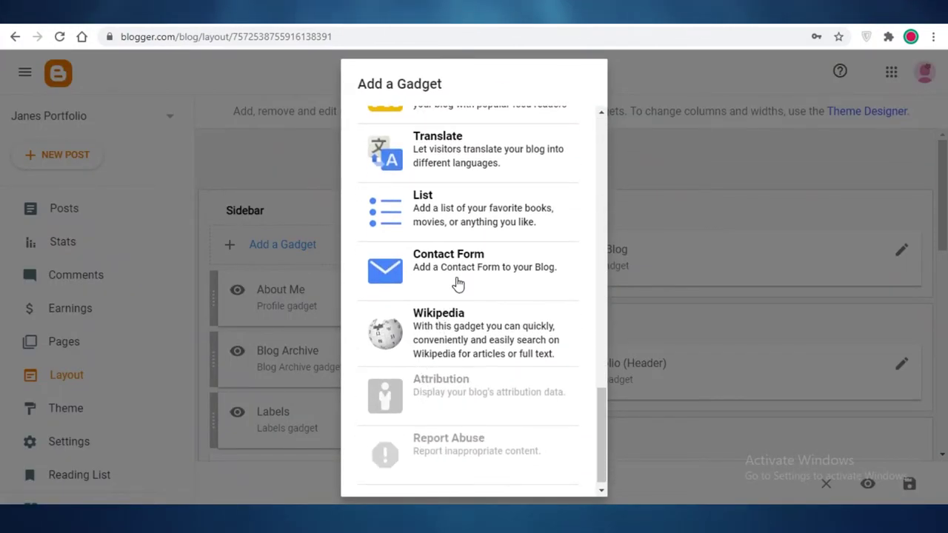
click(458, 283)
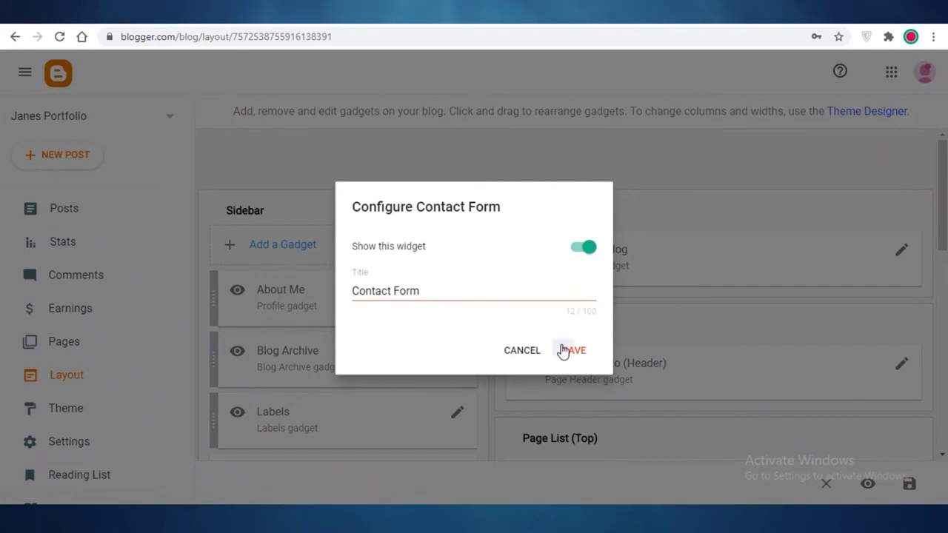
click(571, 351)
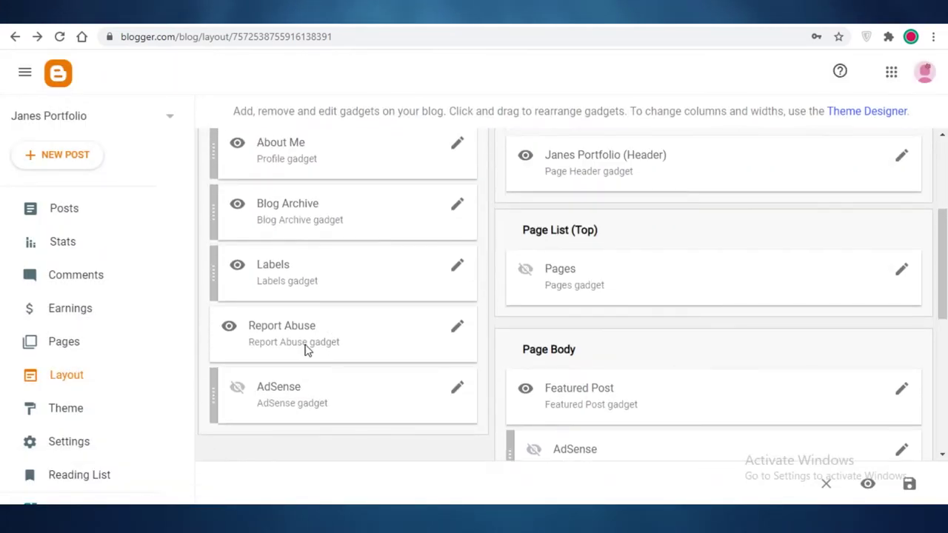
scroll(415, 296, up, 2)
scroll(37, 444, down, 2)
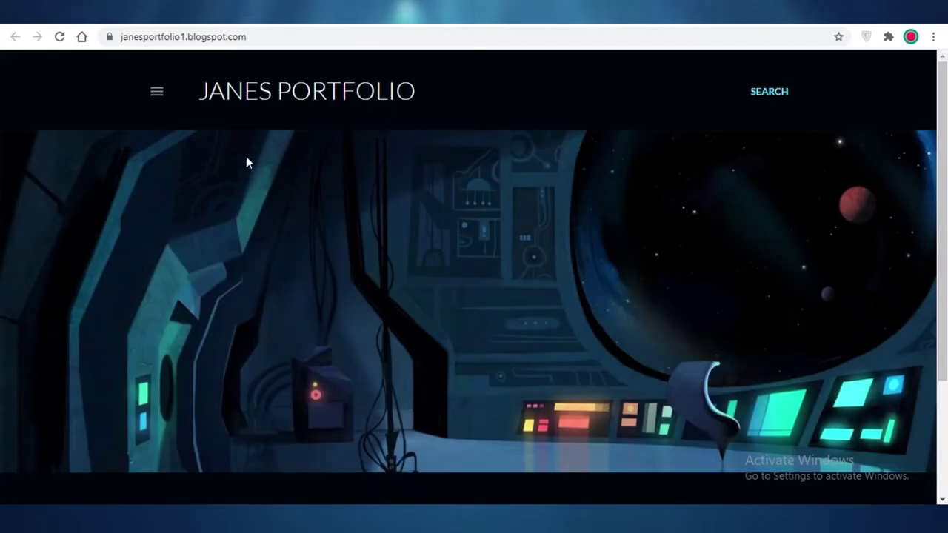
Start a new post titled SAMPLE WORK 1 with body text 123LLL/.....
scroll(398, 197, down, 5)
scroll(195, 201, up, 5)
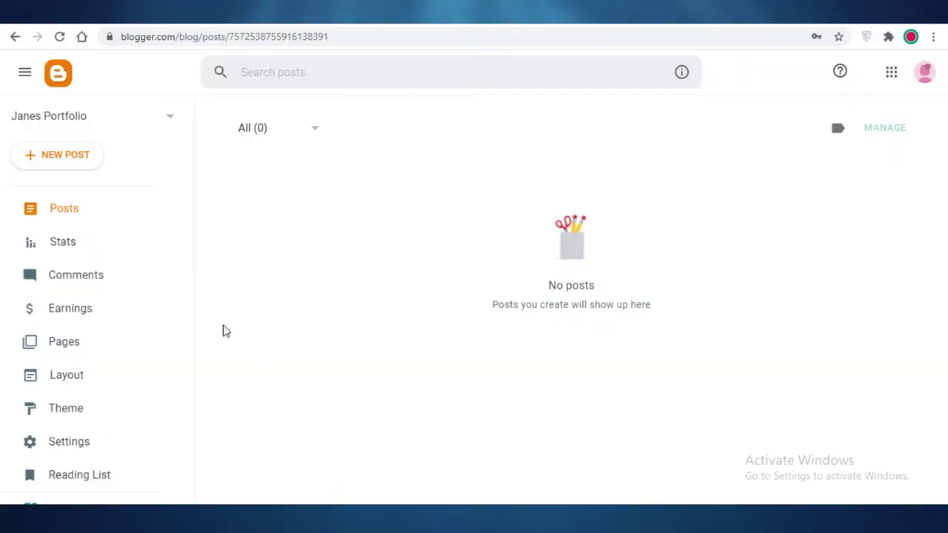
click(28, 155)
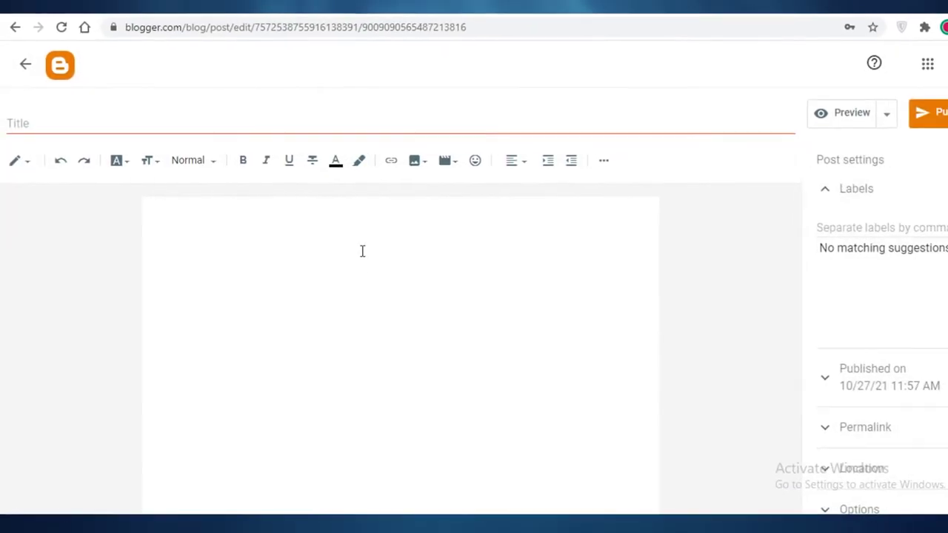
click(270, 109)
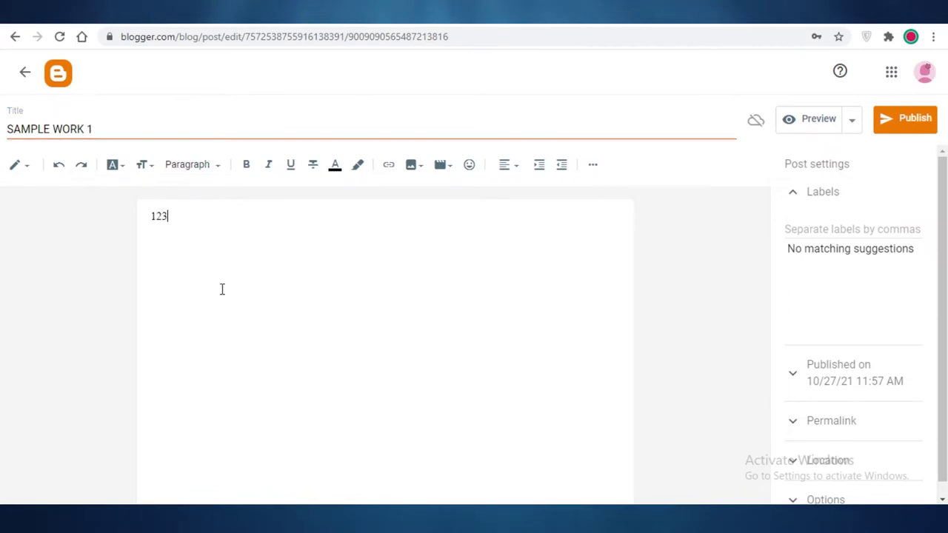
text(L/......)
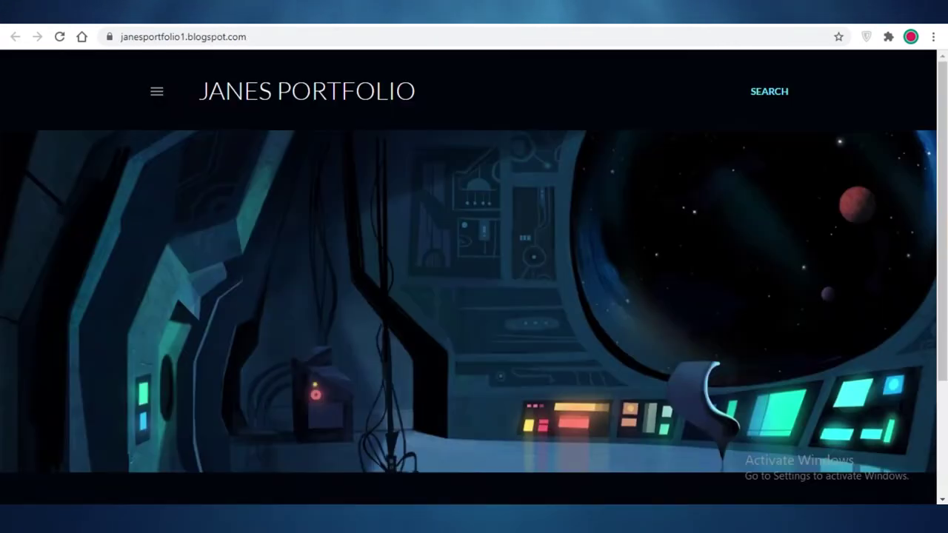
Reload the live blog and check SAMPLE WORK 1 as the featured post
click(60, 37)
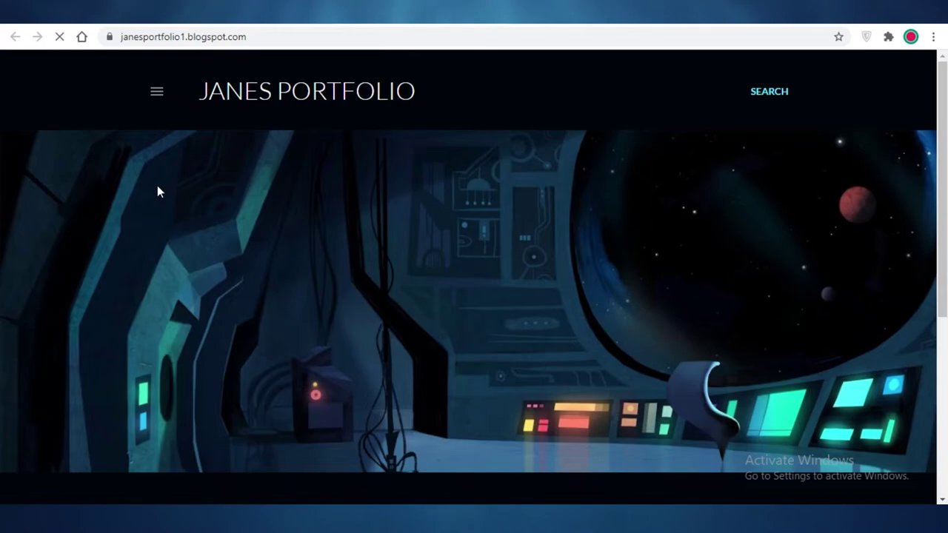
scroll(156, 174, down, 5)
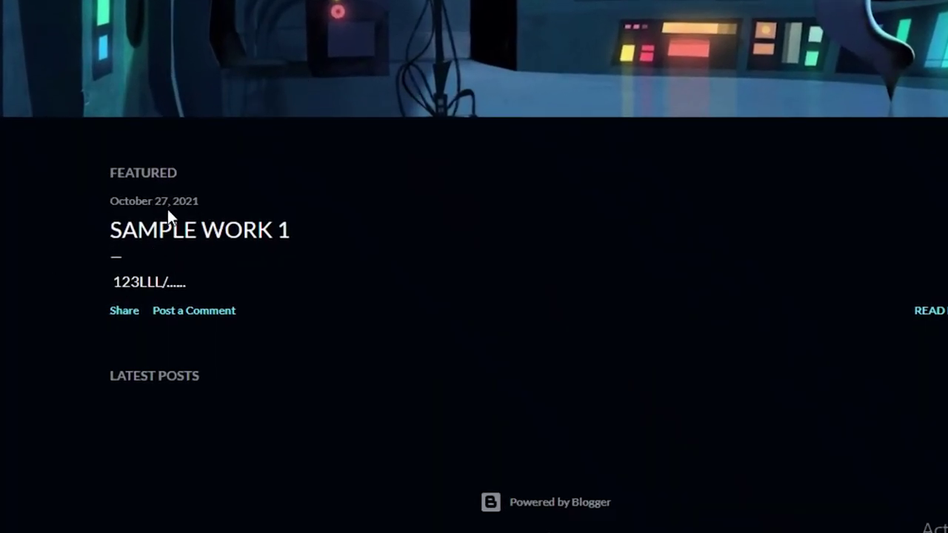
scroll(148, 275, up, 5)
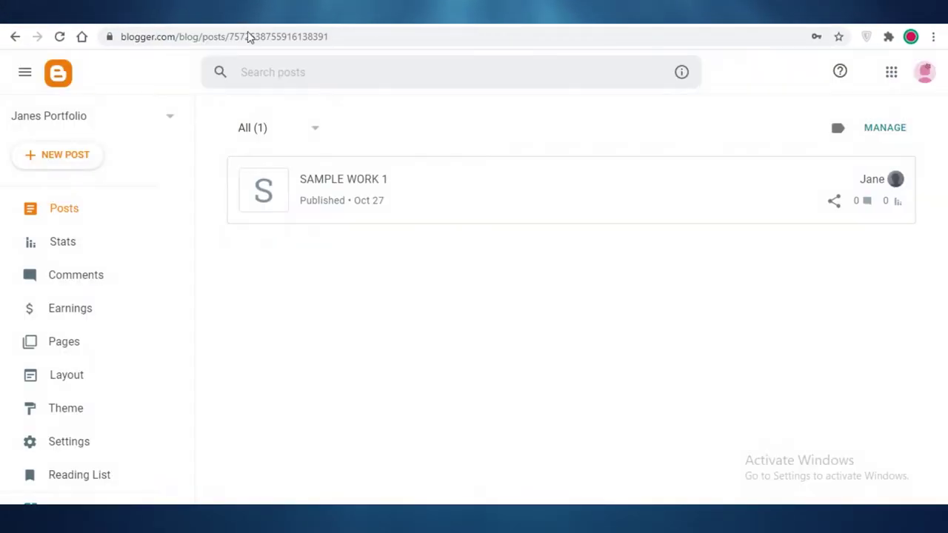
Toggle the dashboard navigation, review the published Posts list, and open a new browser tab
click(26, 74)
click(26, 74)
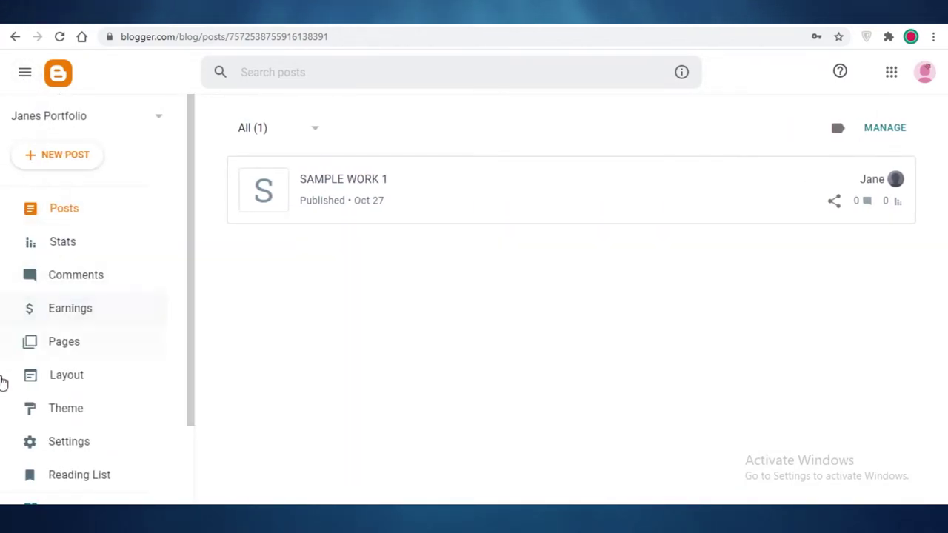
scroll(7, 440, down, 2)
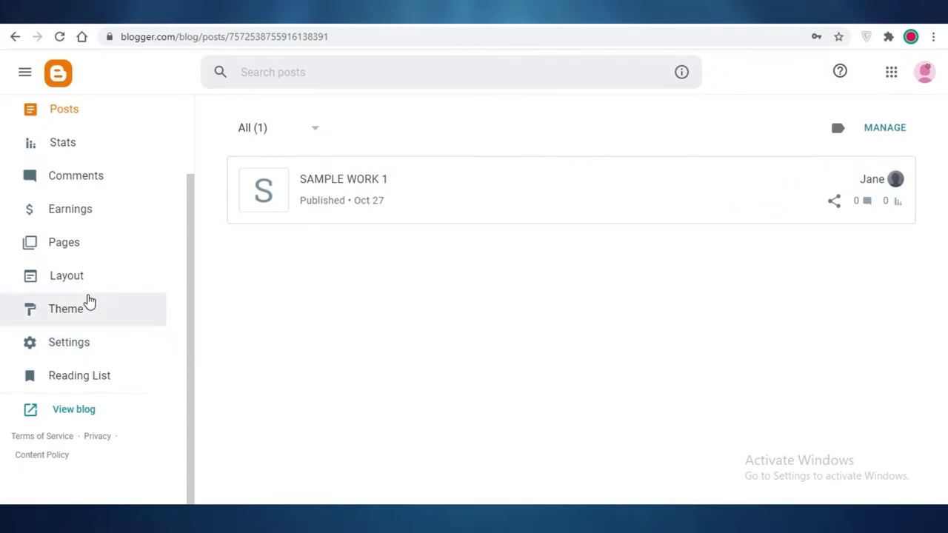
scroll(81, 311, up, 2)
scroll(69, 362, down, 2)
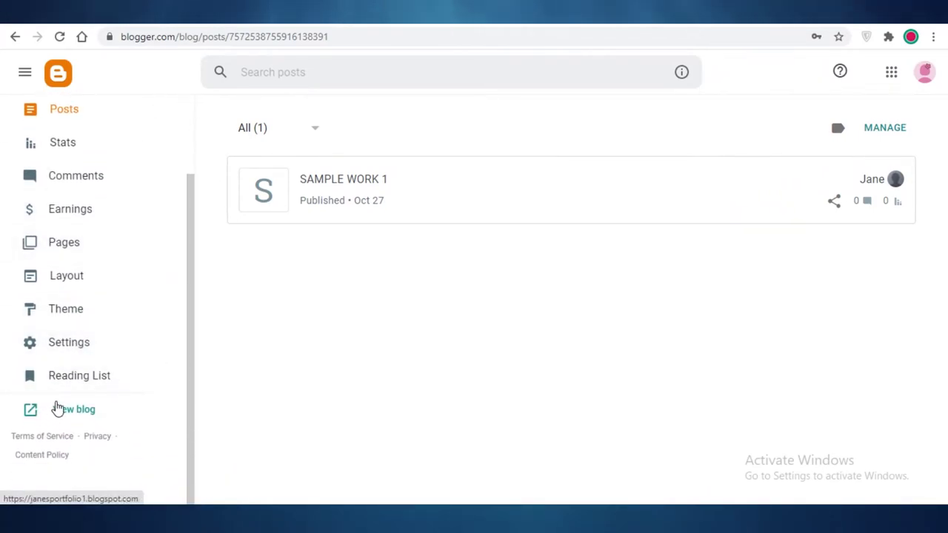
key(ctrl+t)
text(WIX)
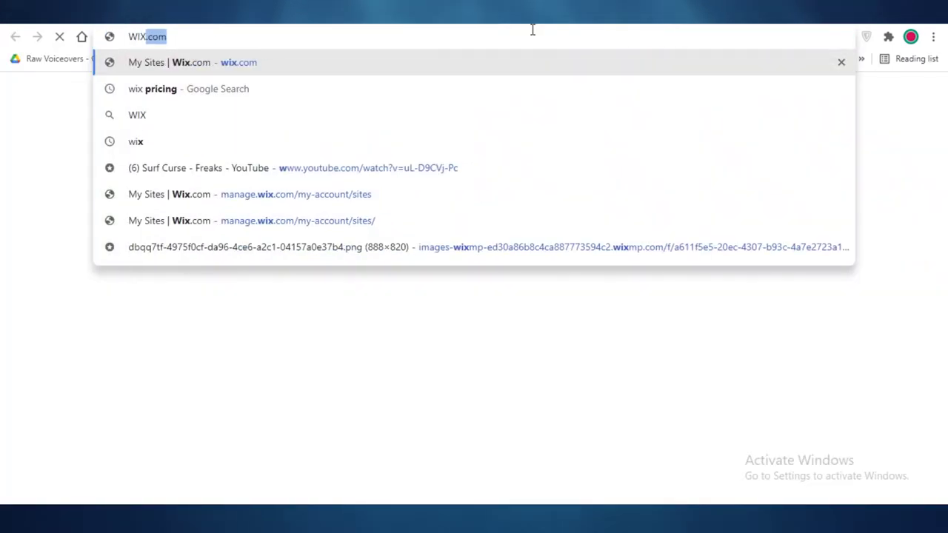
key(Return)
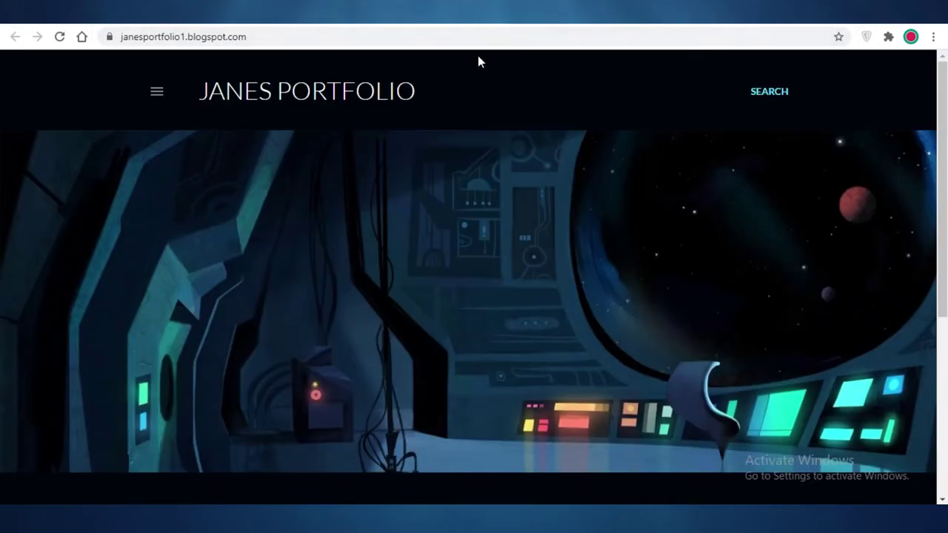
scroll(348, 126, down, 1)
scroll(222, 333, down, 3)
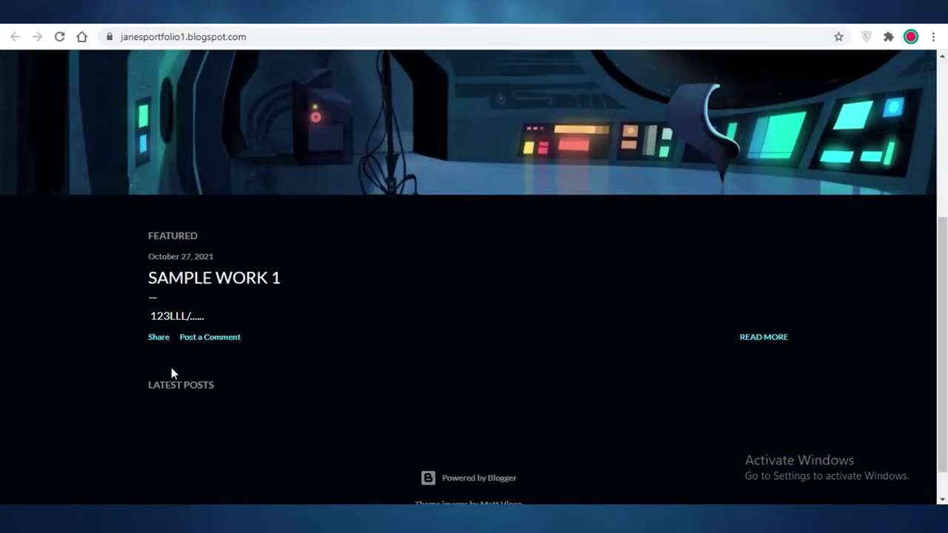
scroll(181, 340, up, 4)
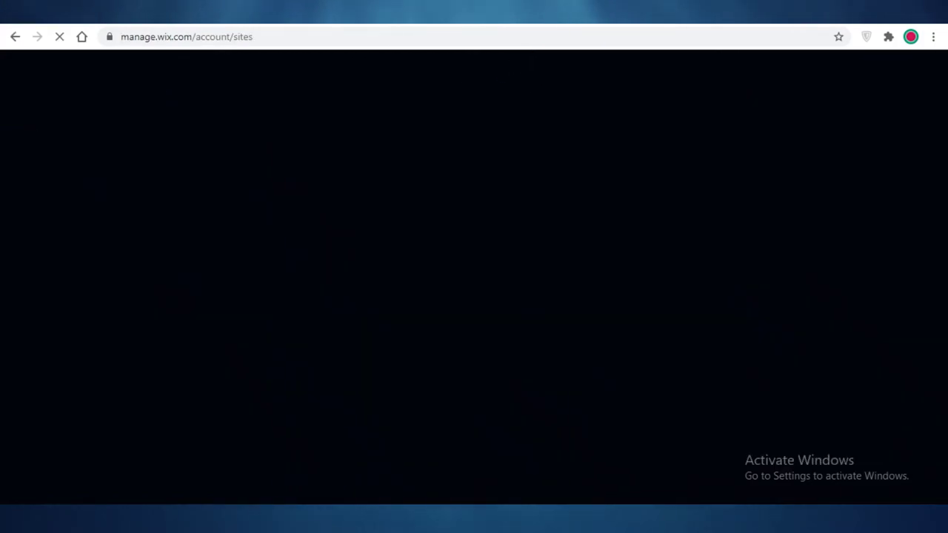
scroll(604, 286, down, 5)
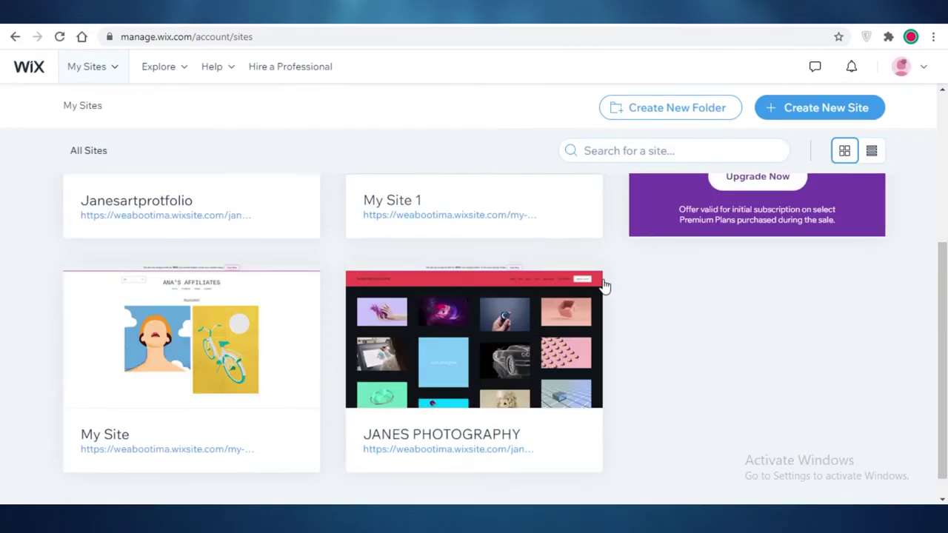
scroll(645, 393, up, 5)
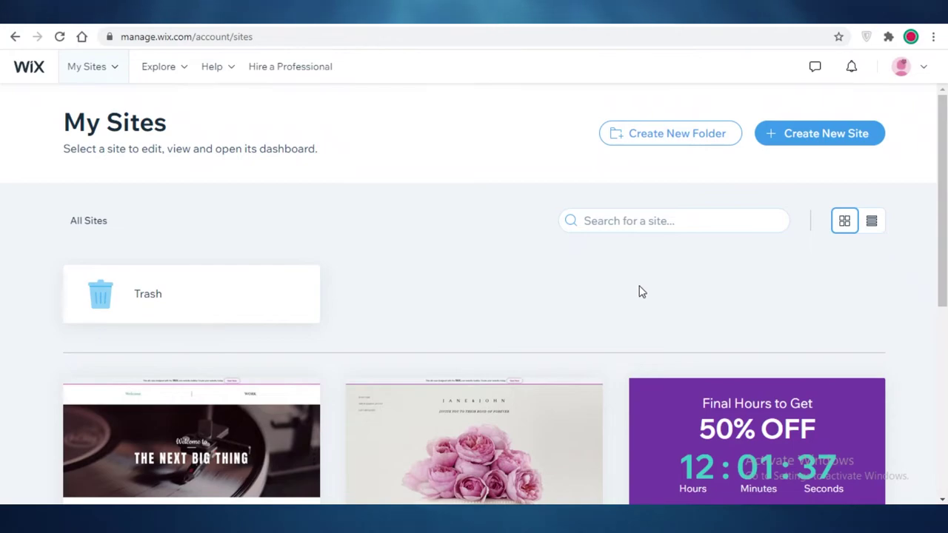
scroll(455, 341, down, 3)
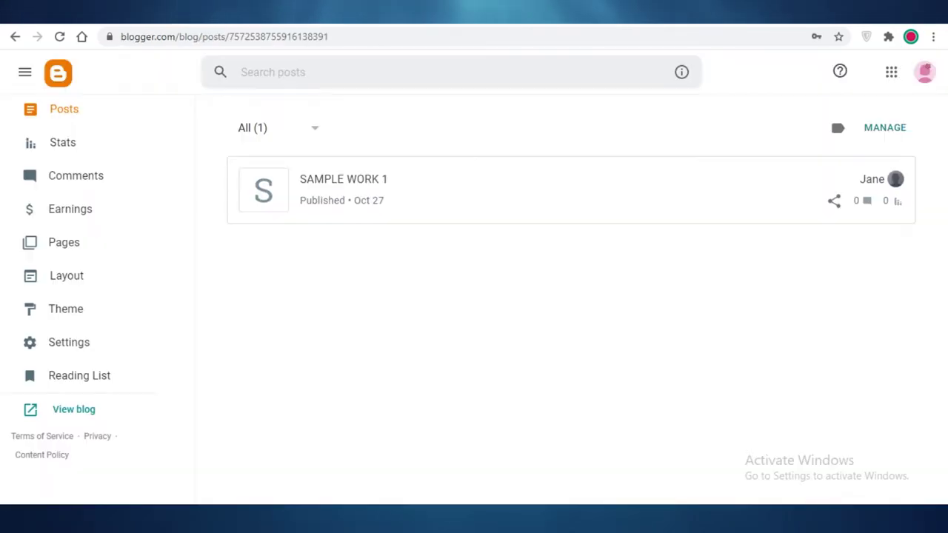
Scroll through the Fashion IQ Posts list showing the published post 'whatever'
scroll(7, 296, up, 2)
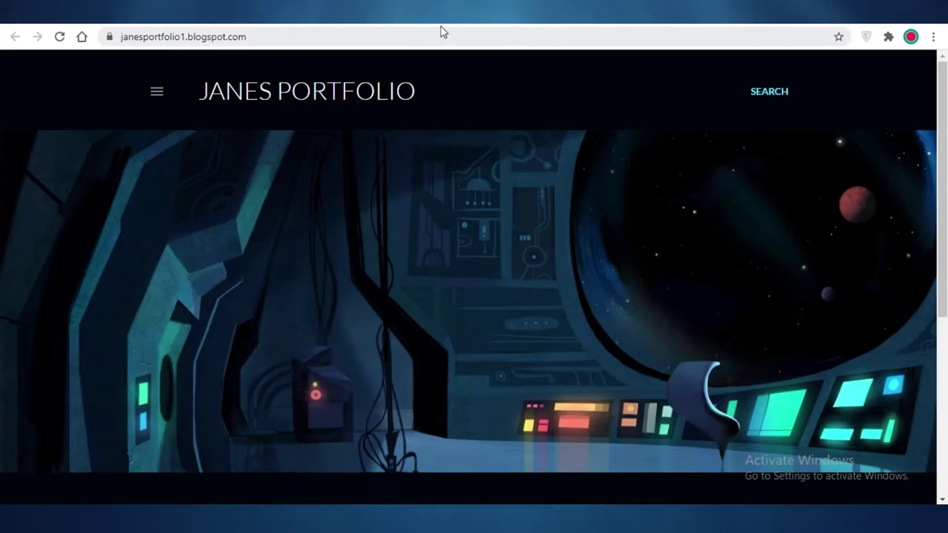
scroll(445, 130, down, 4)
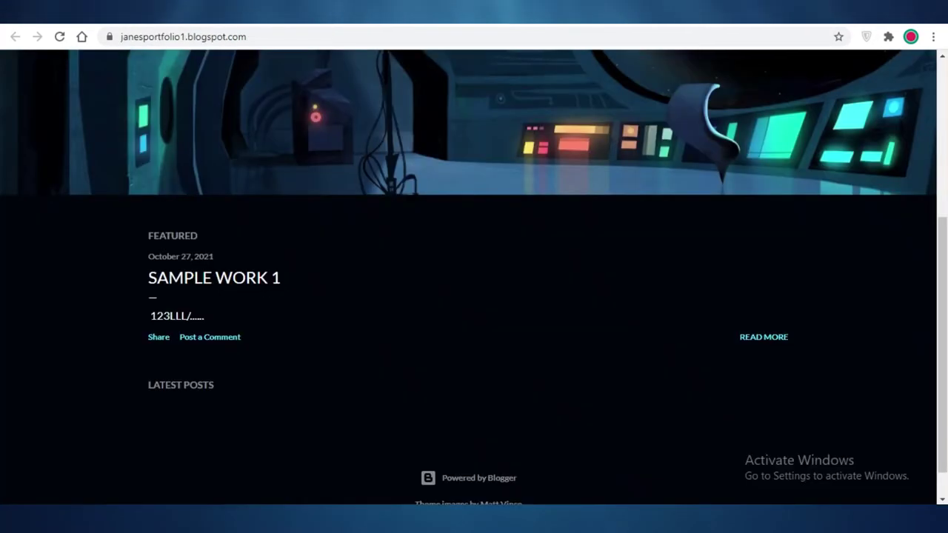
scroll(208, 313, up, 1)
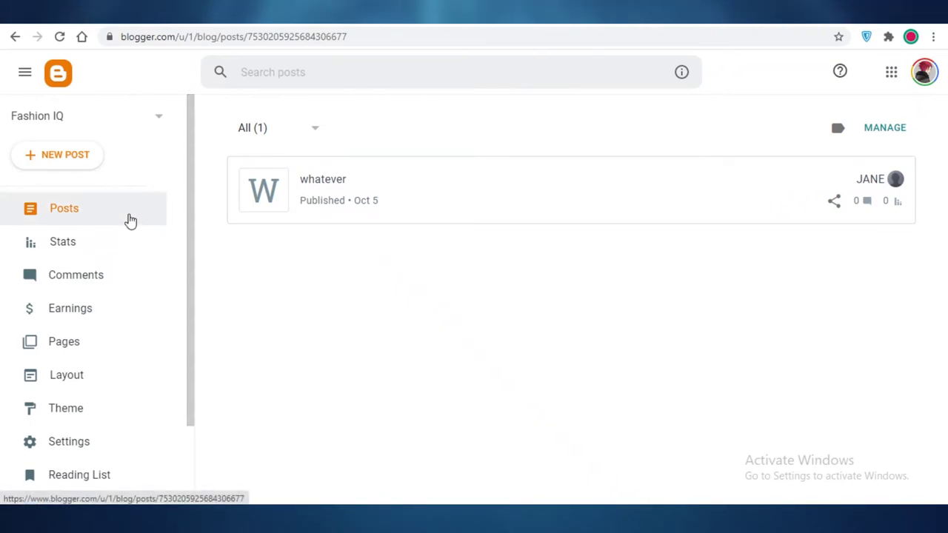
Review the Stats overview cards (1 all-time view), then go to the Earnings page
click(97, 247)
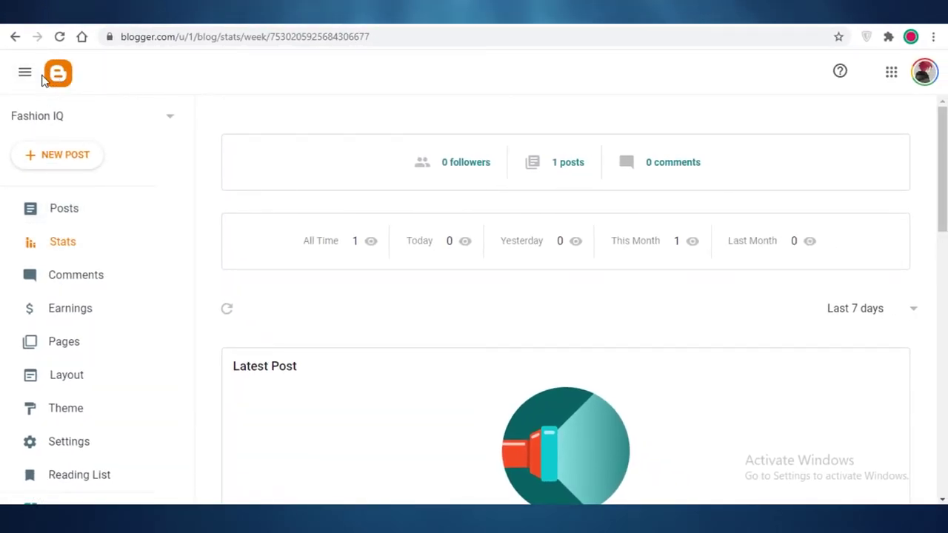
click(33, 244)
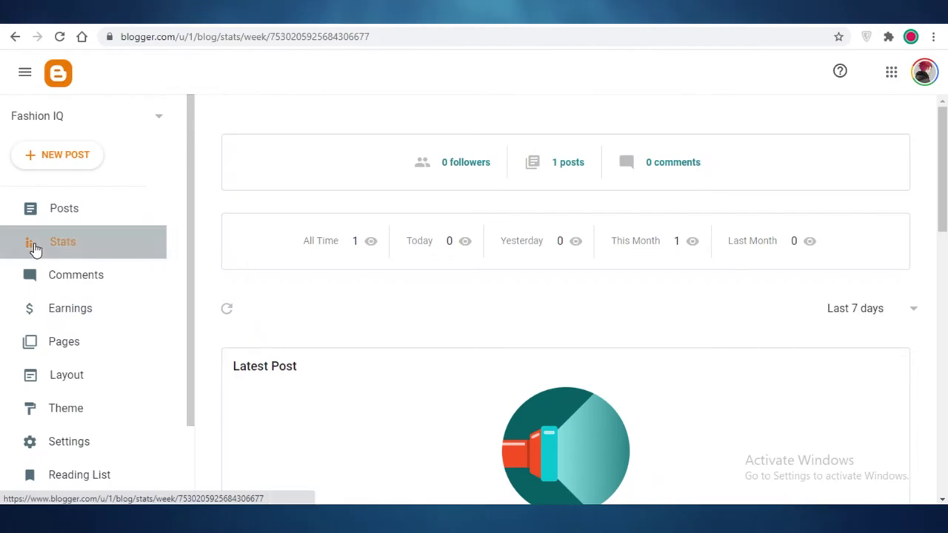
scroll(322, 213, down, 1)
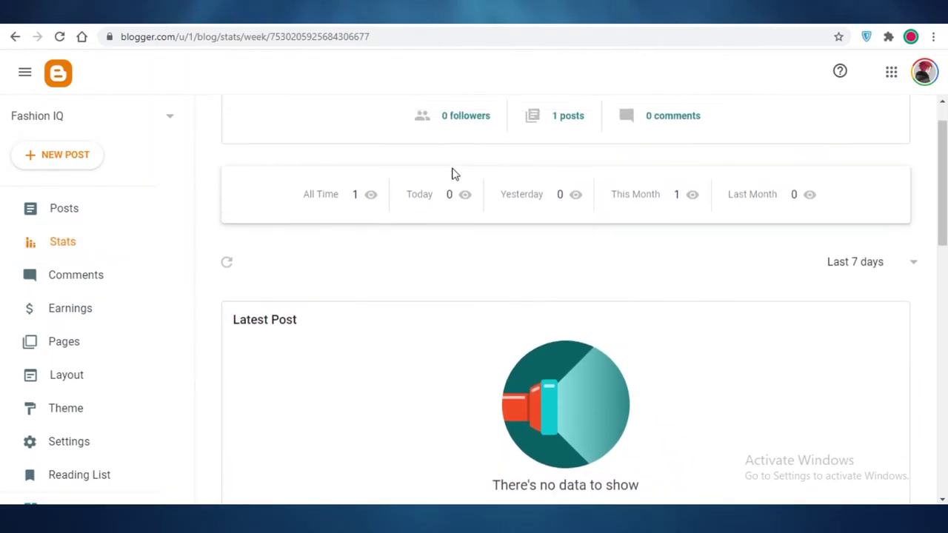
scroll(453, 172, up, 1)
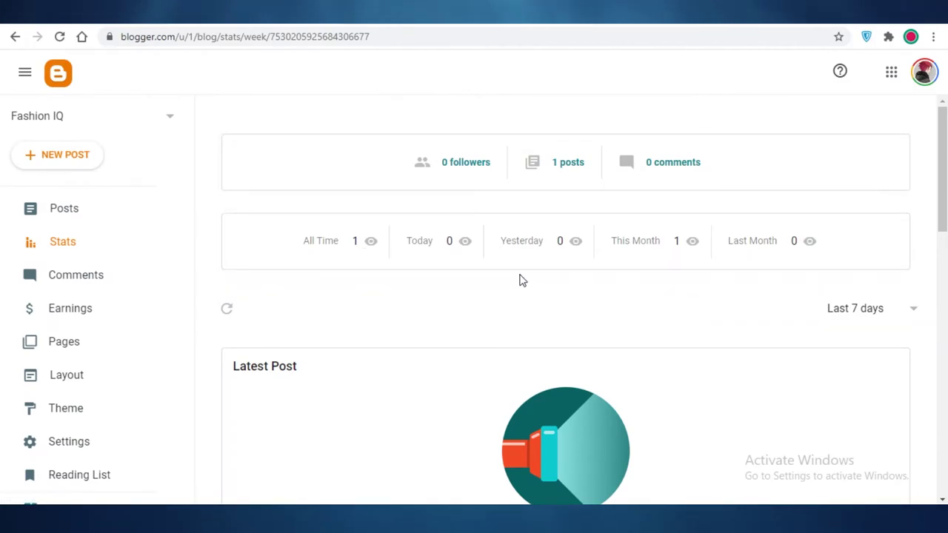
scroll(749, 273, down, 4)
scroll(593, 311, up, 3)
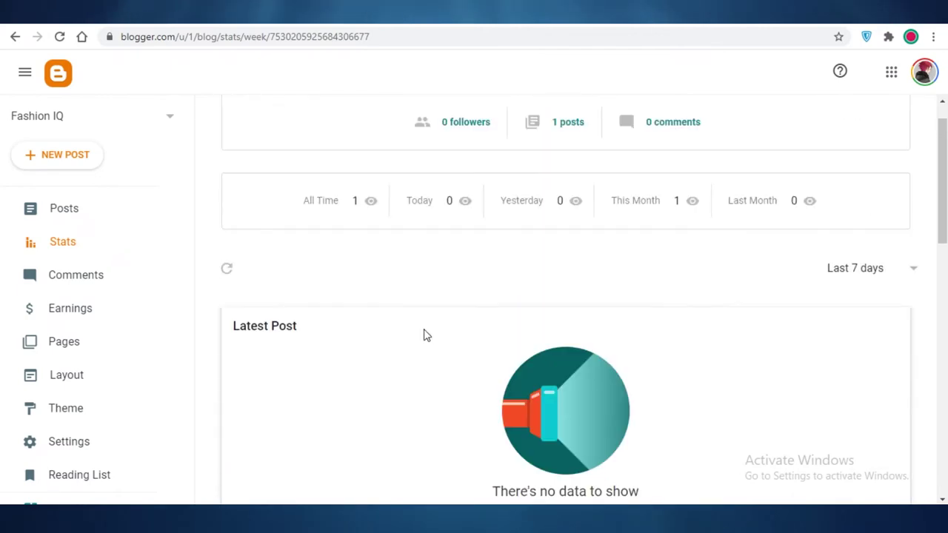
scroll(363, 378, down, 5)
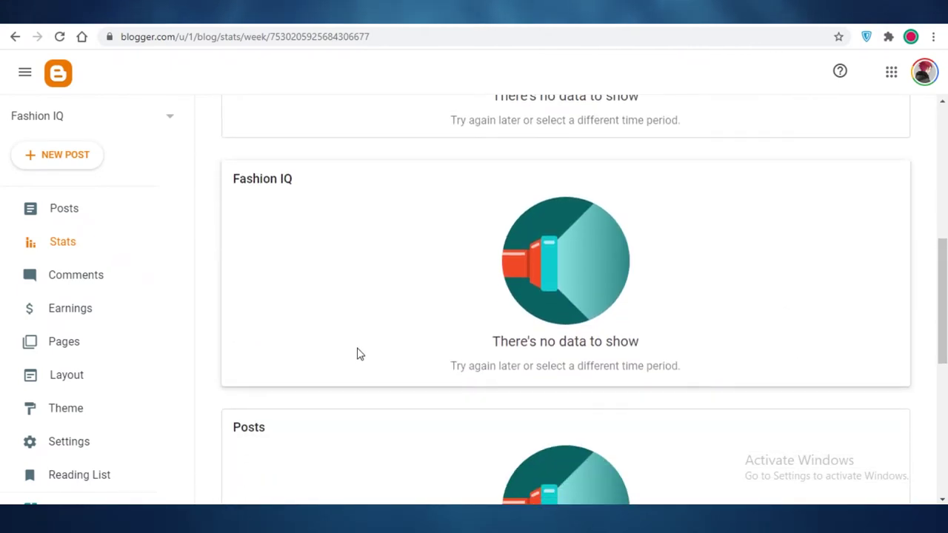
scroll(358, 352, down, 6)
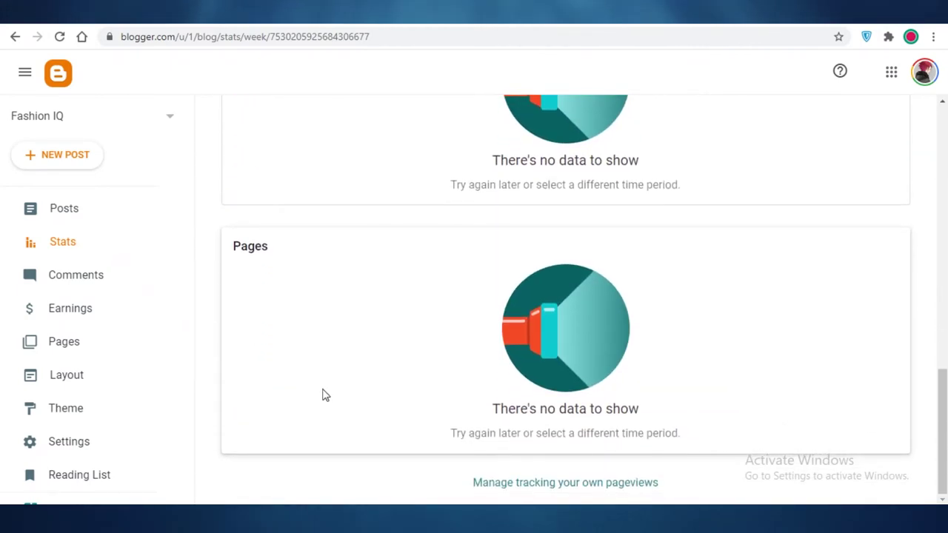
scroll(415, 300, up, 4)
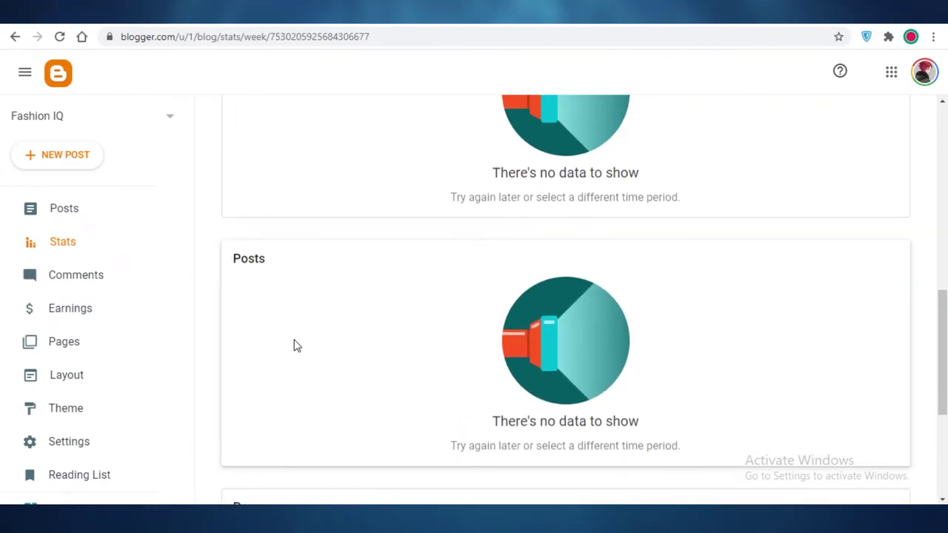
scroll(319, 326, down, 2)
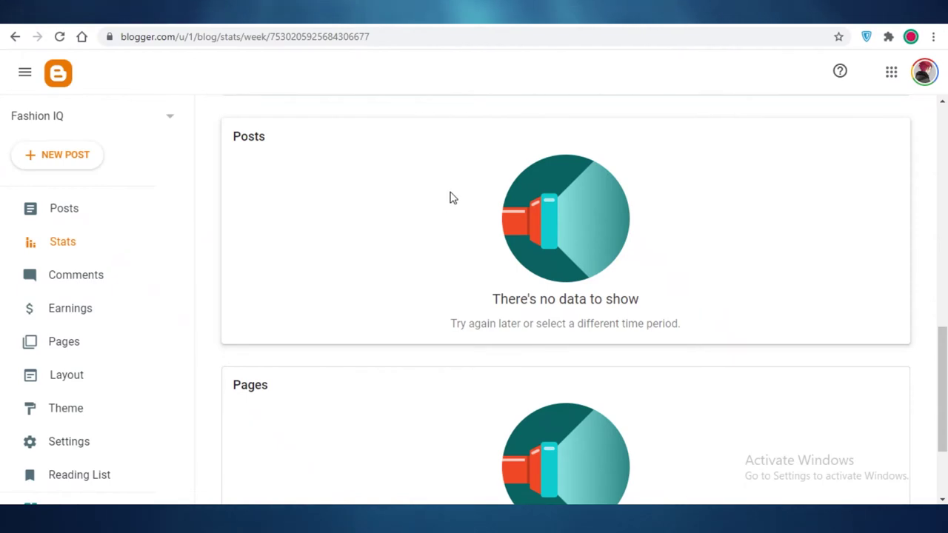
scroll(471, 274, up, 1)
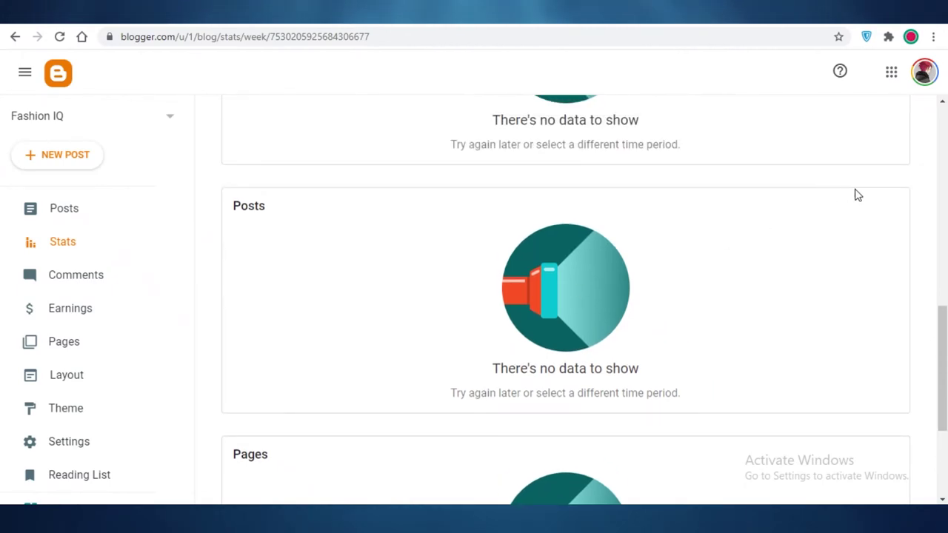
scroll(731, 311, down, 3)
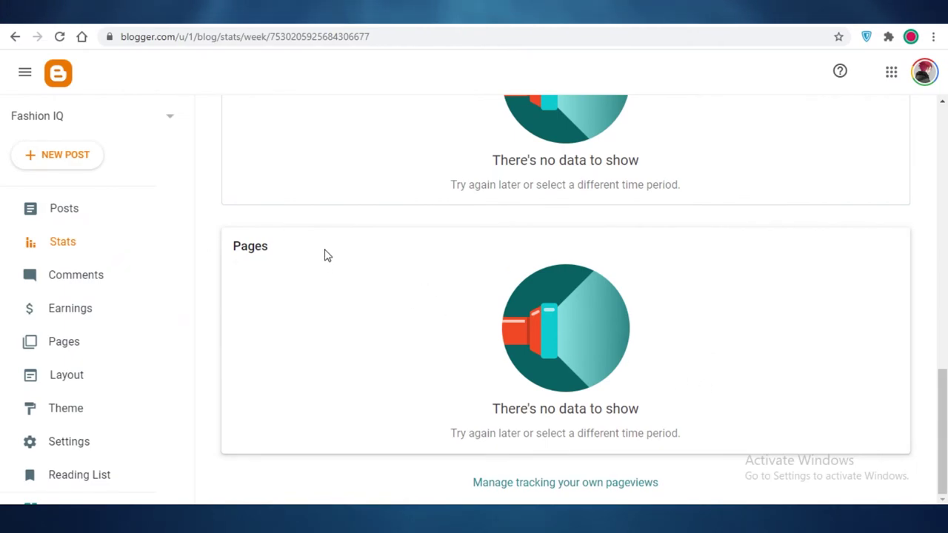
scroll(311, 237, up, 8)
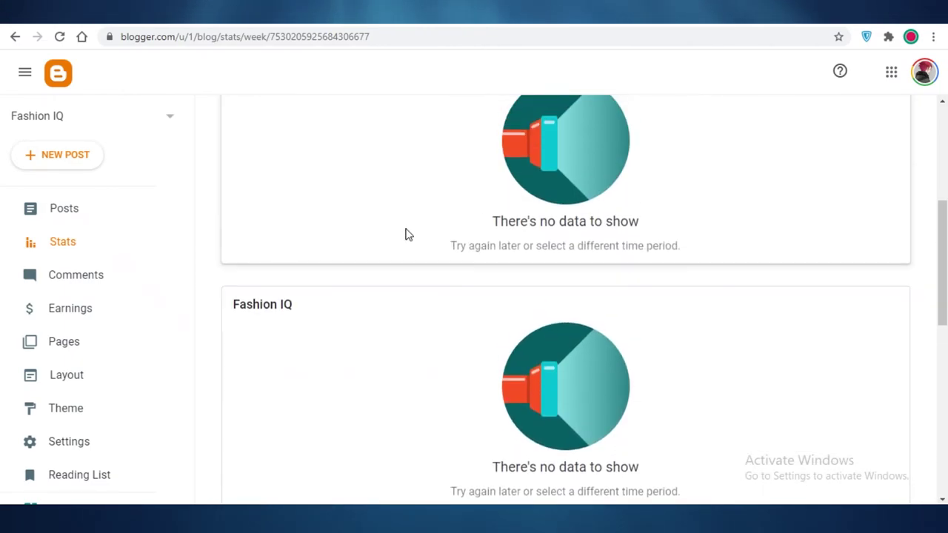
scroll(395, 244, up, 3)
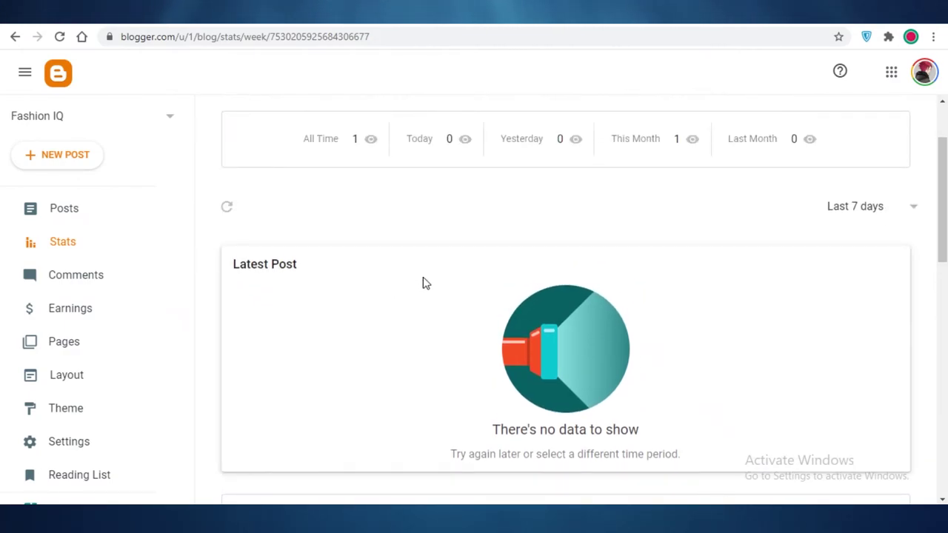
click(88, 314)
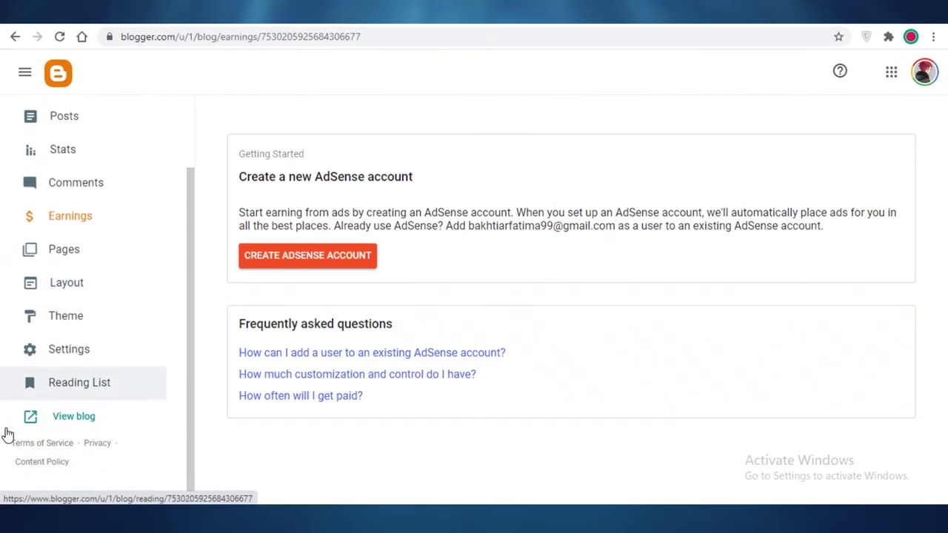
Open Settings to view Basic options: title Fashion IQ, language English
click(59, 343)
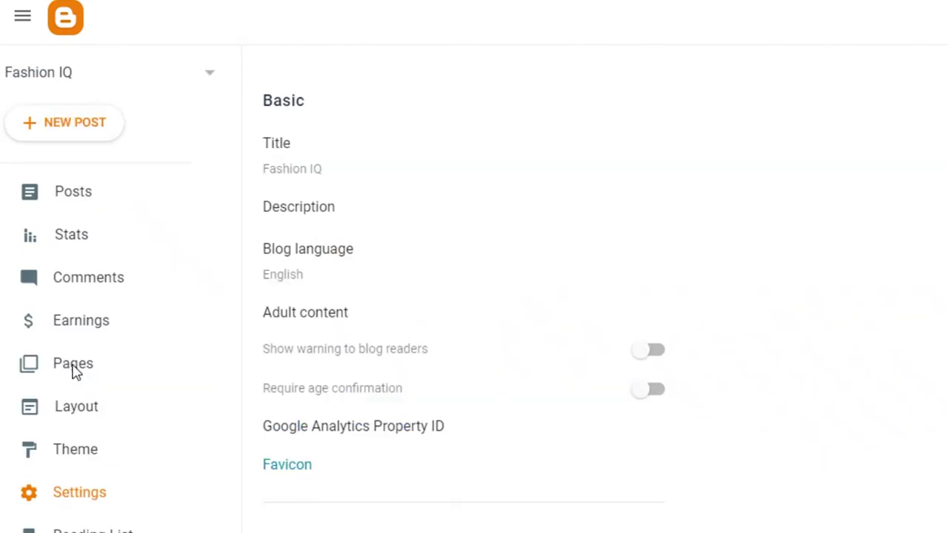
click(329, 281)
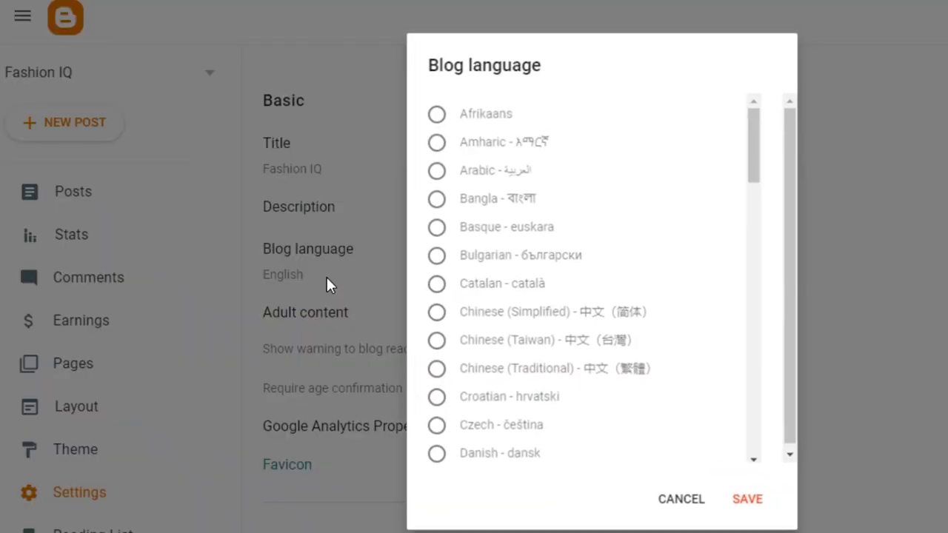
scroll(649, 148, down, 3)
scroll(661, 158, down, 13)
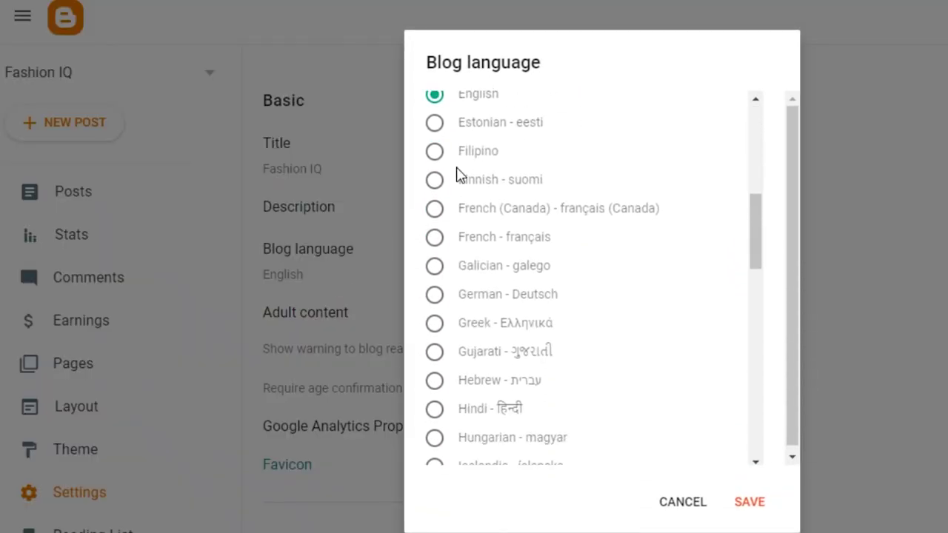
scroll(492, 275, down, 4)
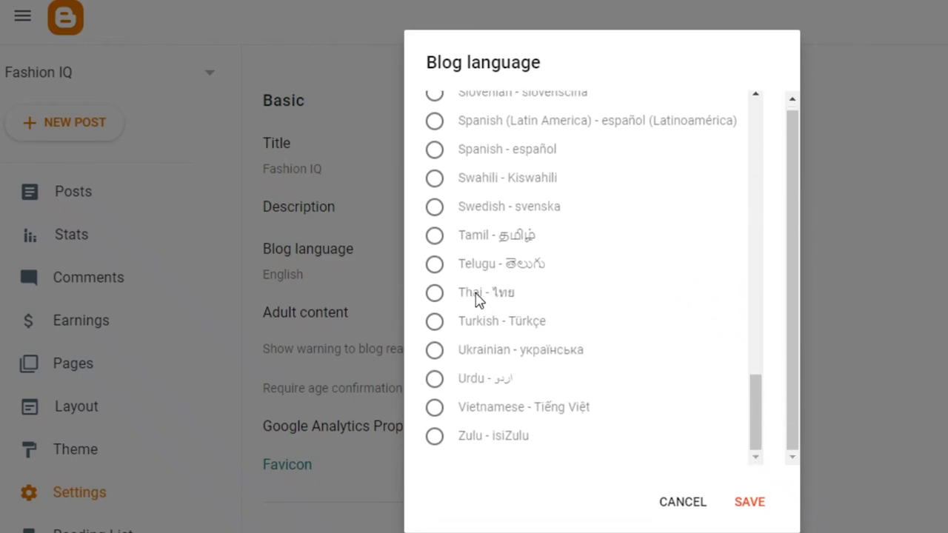
scroll(477, 297, up, 2)
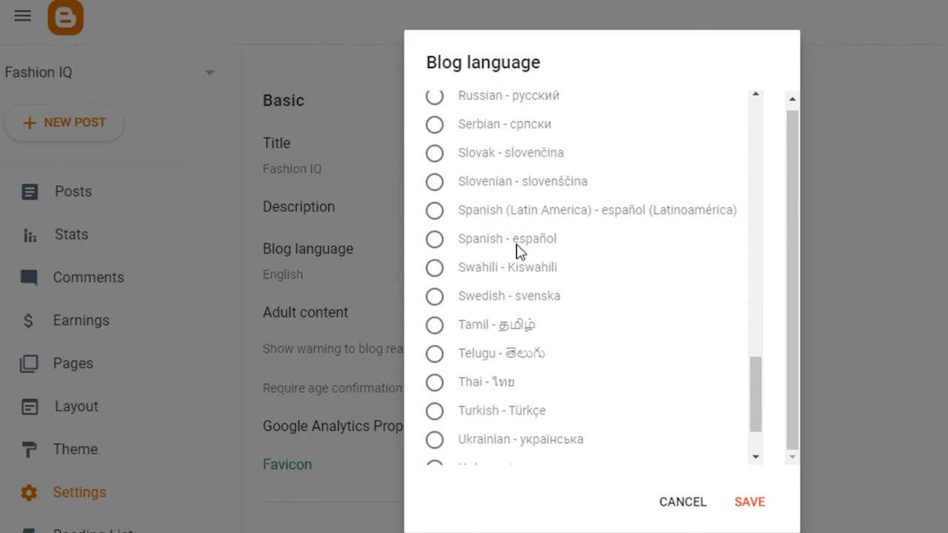
scroll(608, 120, up, 10)
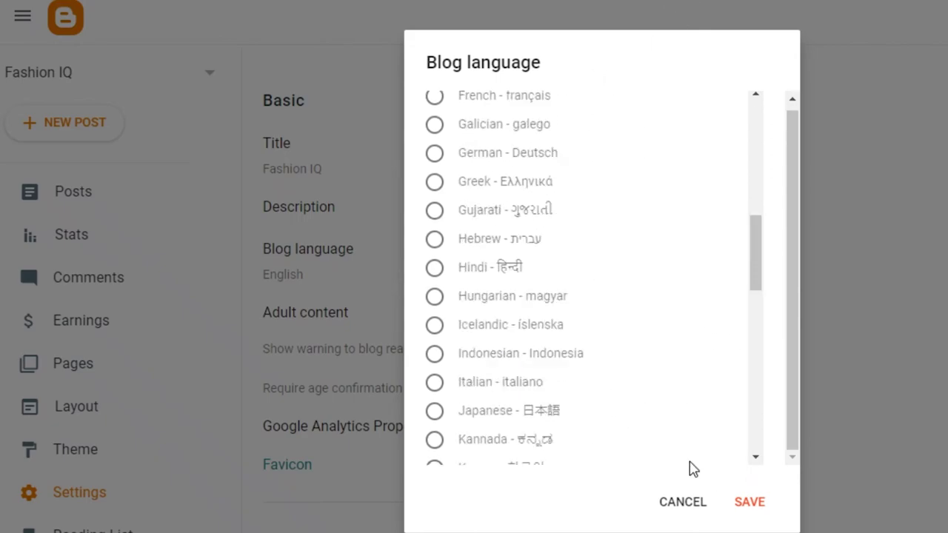
click(666, 503)
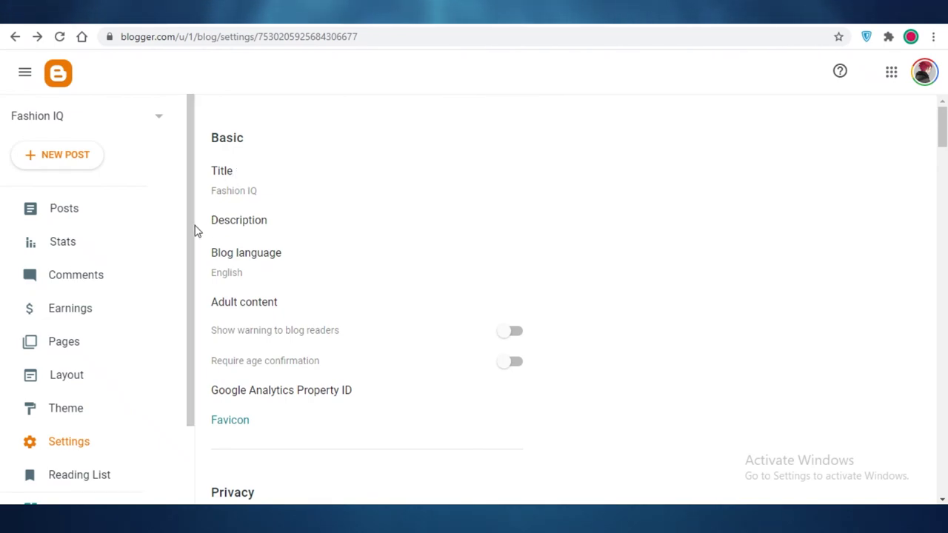
scroll(237, 280, down, 4)
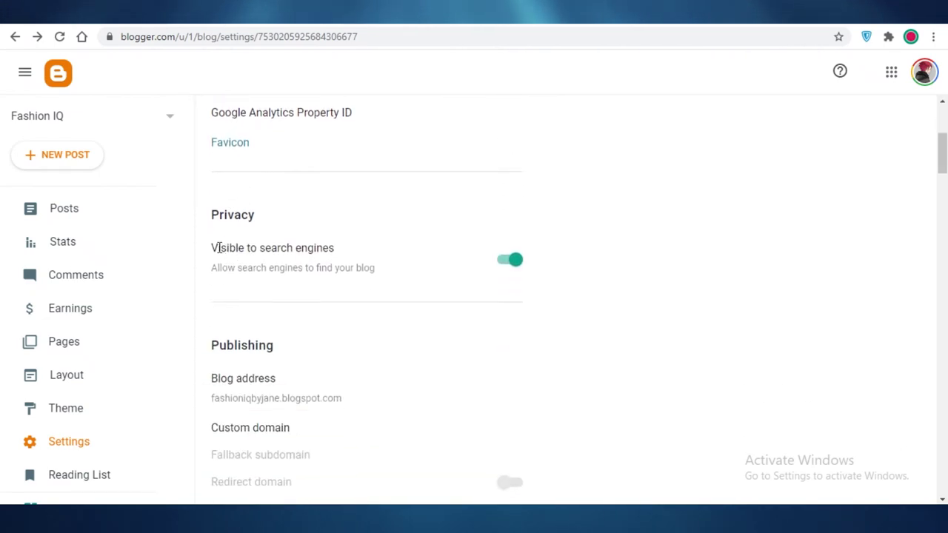